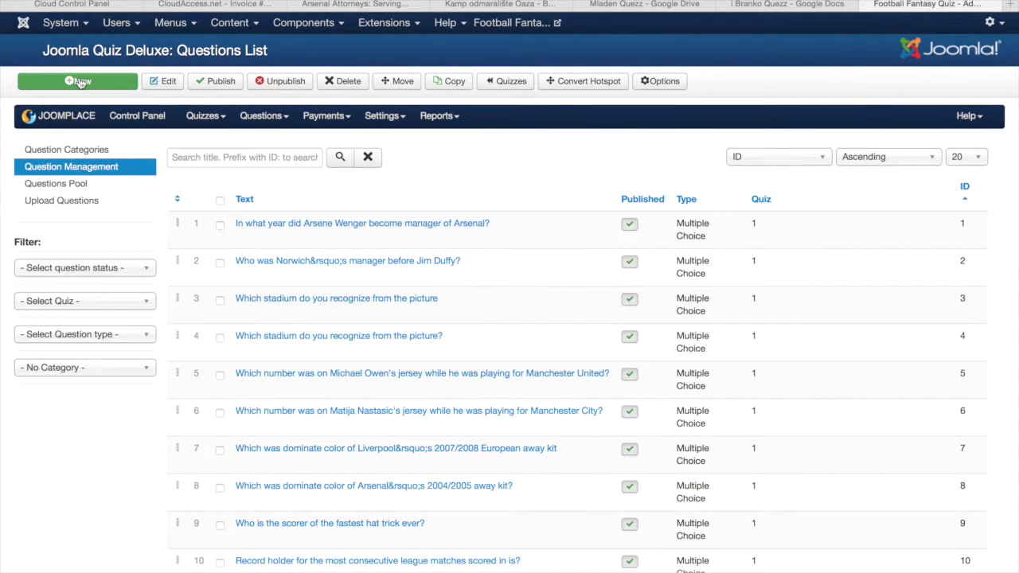
# Create a new Multiple Choice question with the text "In what year did Arsene Wenger become manager of Arsenal?" copied from the Pages document
pyautogui.click(80, 82)
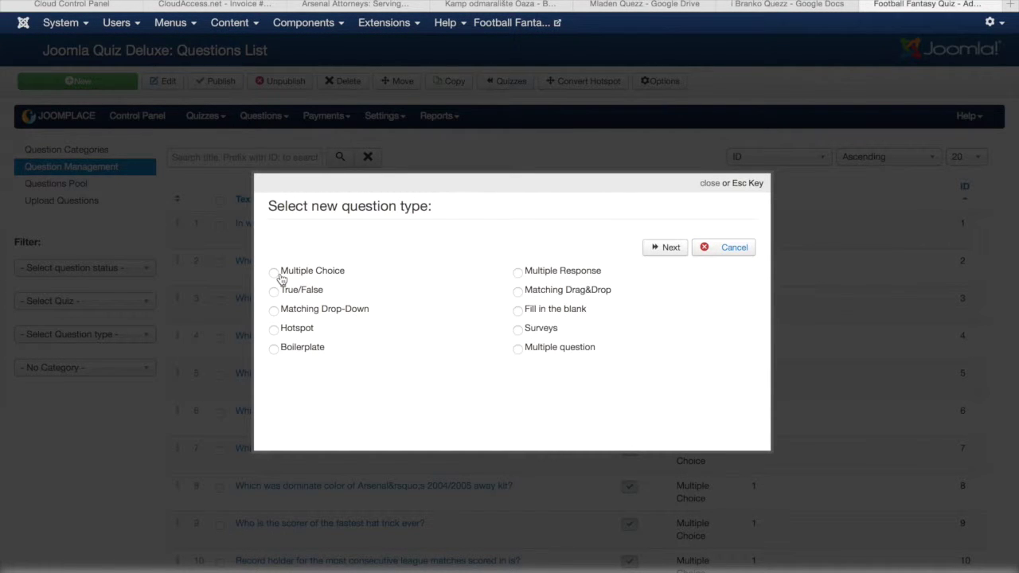
pyautogui.click(671, 248)
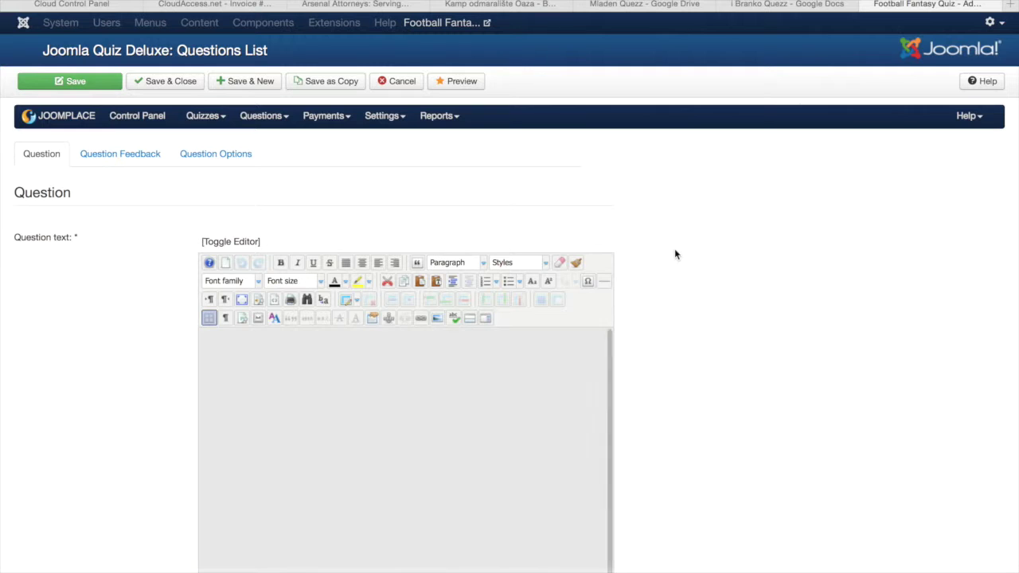
pyautogui.press('super+Tab')
pyautogui.press('super+Tab')
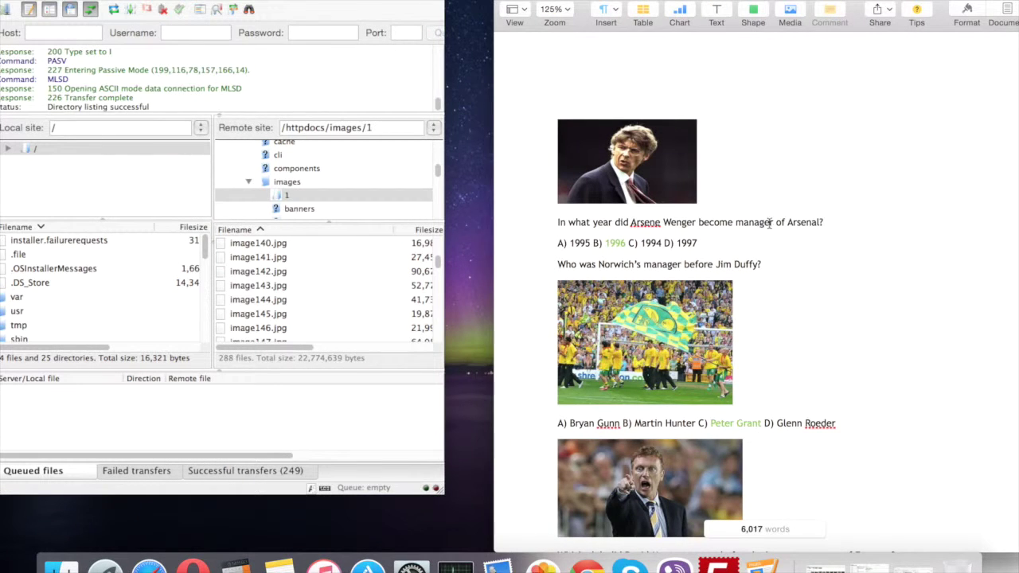
pyautogui.moveTo(826, 223); pyautogui.dragTo(562, 222)
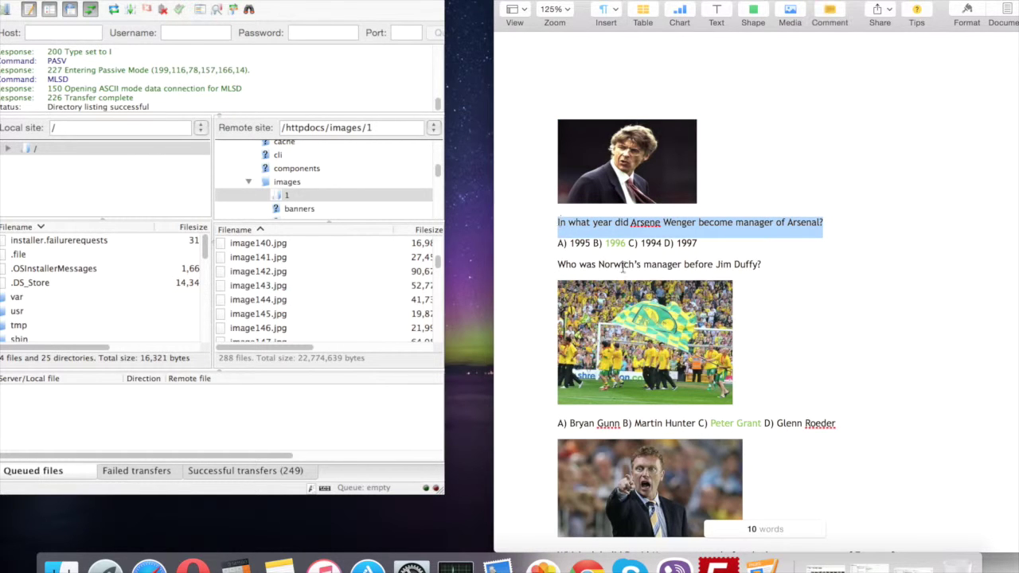
pyautogui.press('super+Tab')
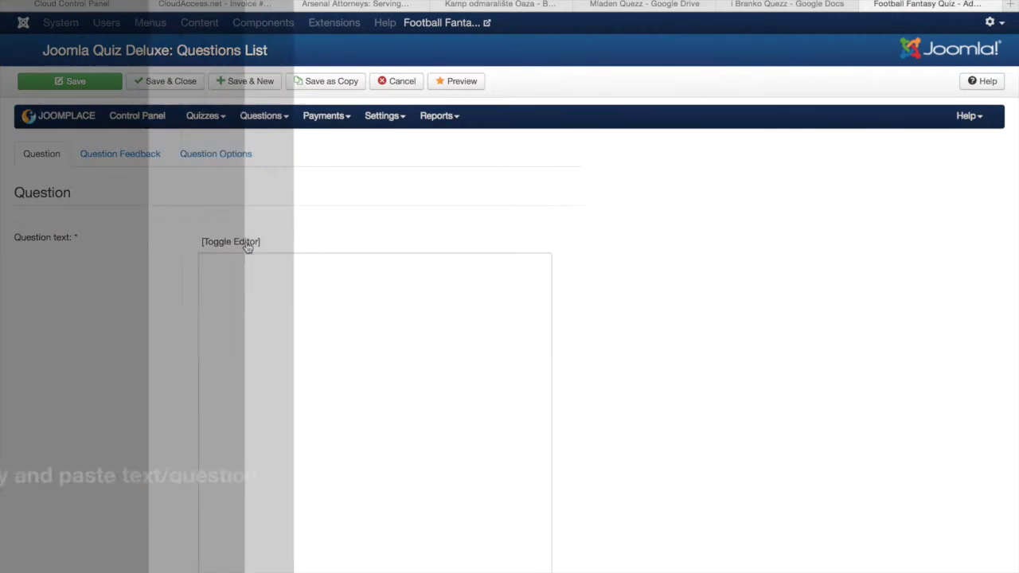
pyautogui.click(223, 349)
pyautogui.write('In what year did Arsene Wenger become manager of Arsenal?')
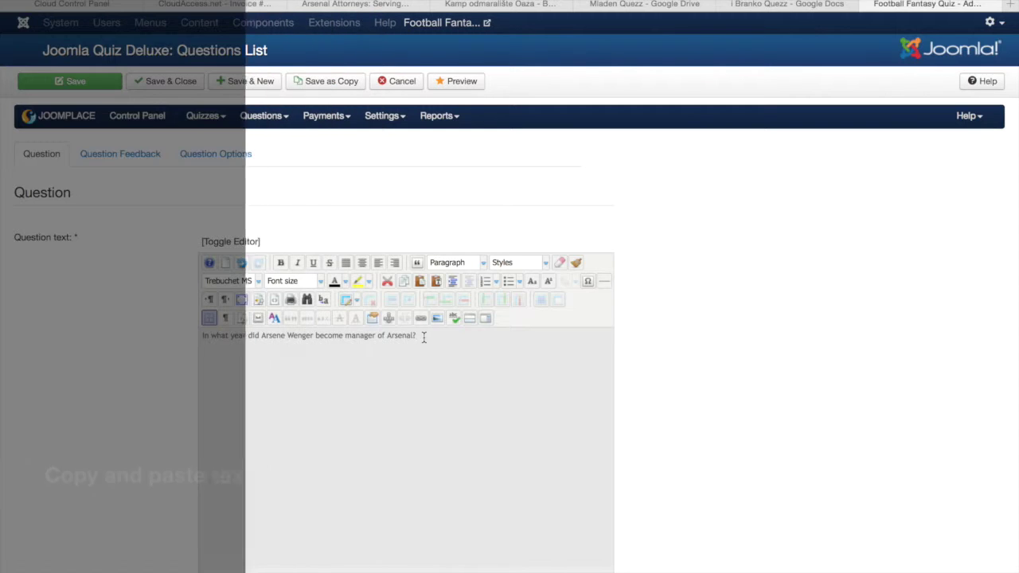
# Clear the pasted formatting and styles from the whole question text
pyautogui.moveTo(423, 337); pyautogui.dragTo(192, 317)
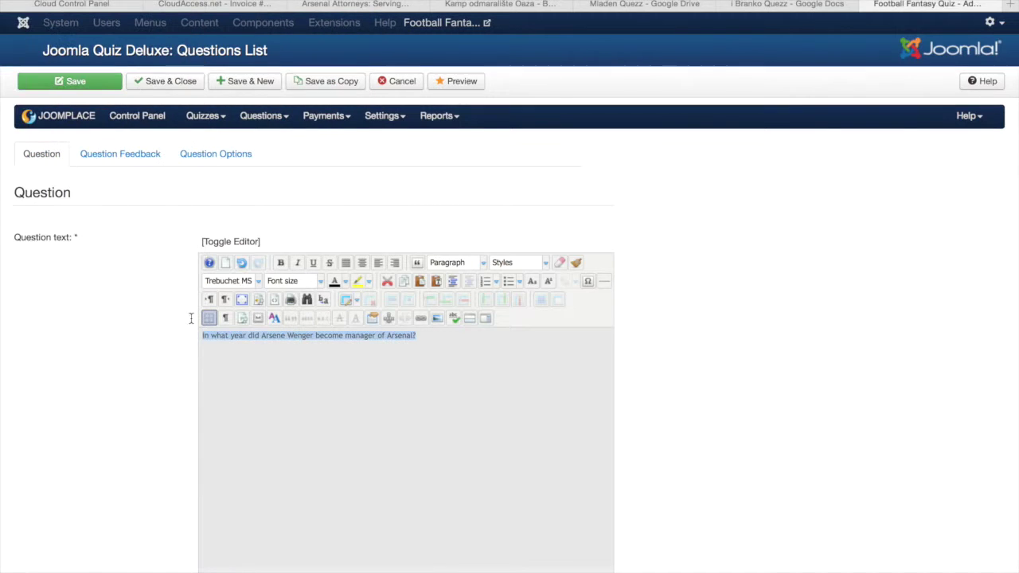
pyautogui.click(560, 263)
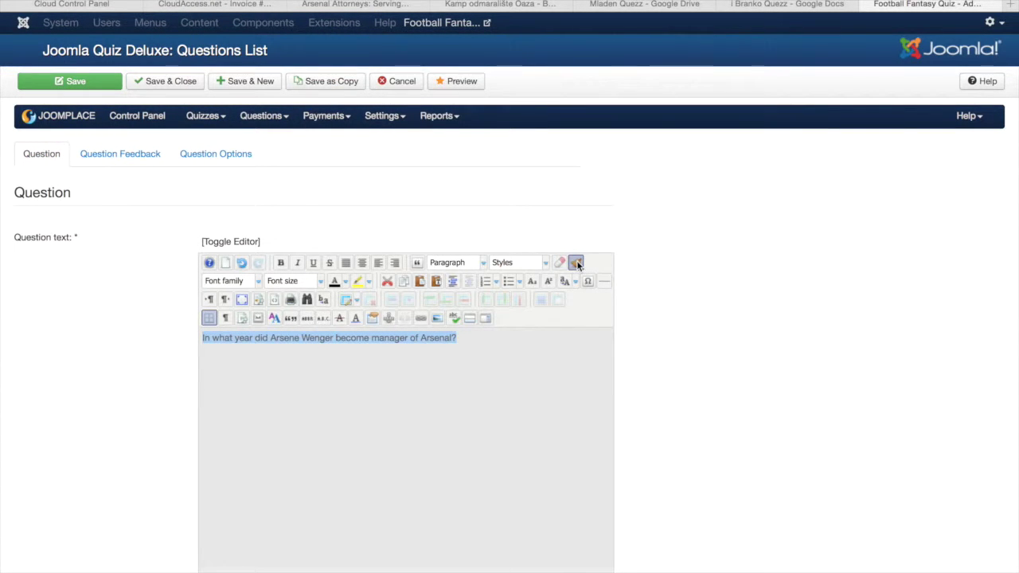
pyautogui.click(500, 347)
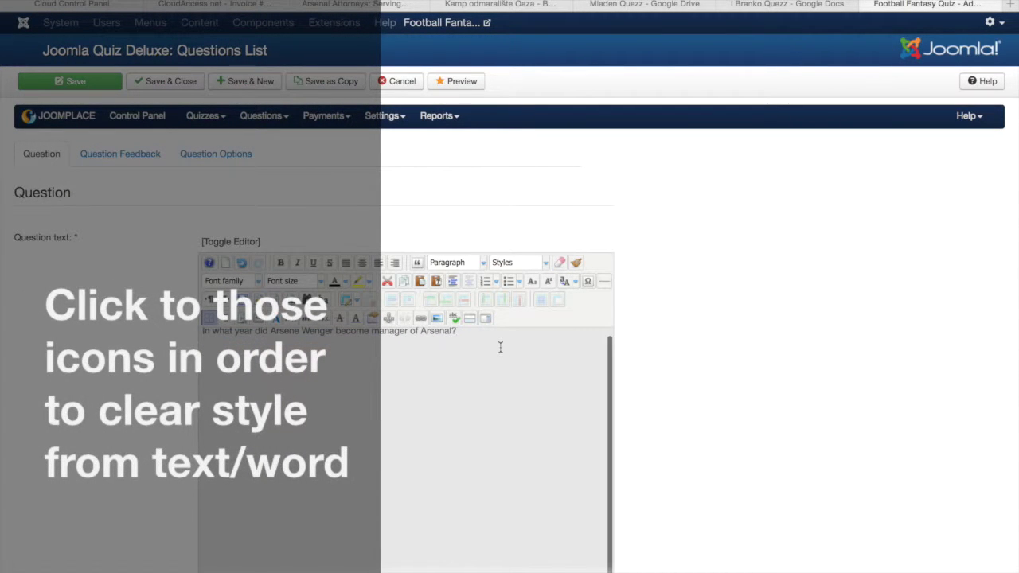
# Set the question category to 1 and the points to 1 in the answer options
pyautogui.scroll(-5, 140, 360)
pyautogui.scroll(-1, 138, 363)
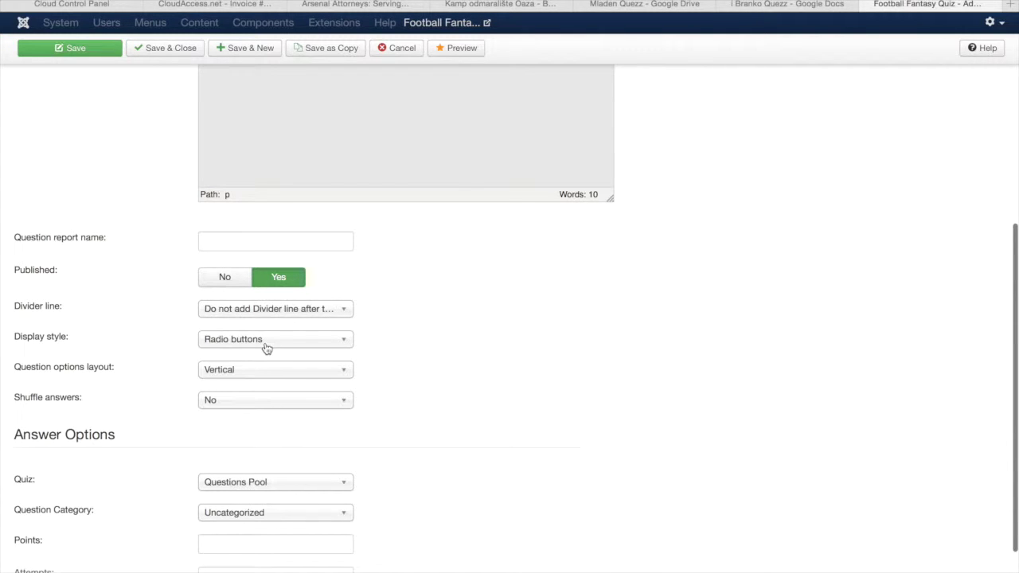
pyautogui.scroll(-3, 243, 415)
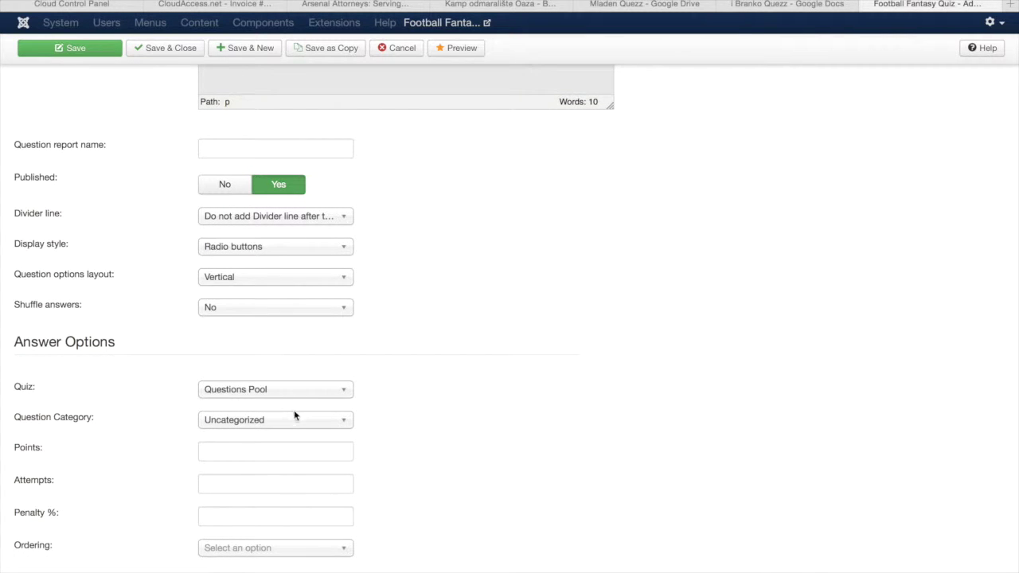
pyautogui.click(293, 422)
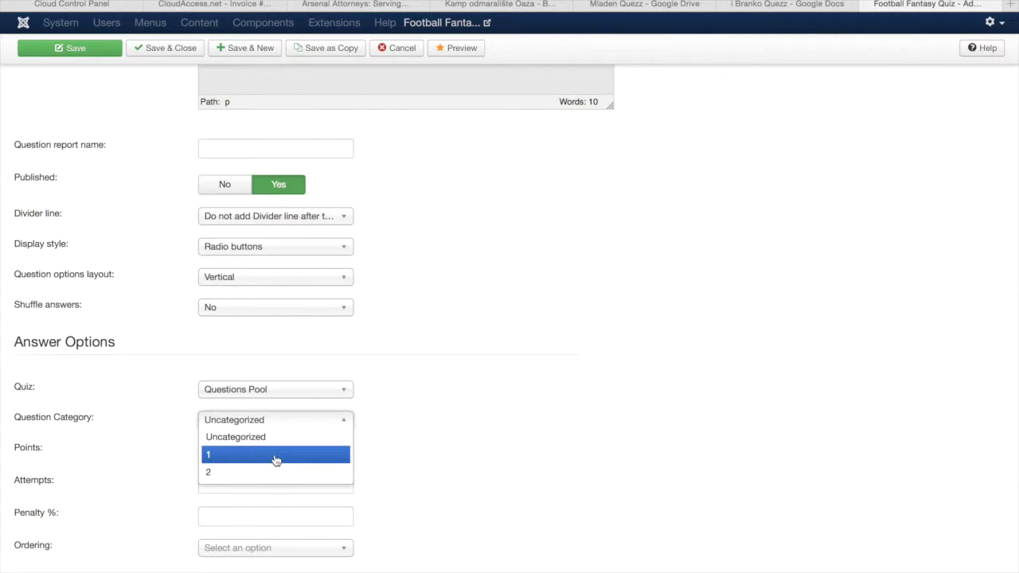
pyautogui.click(275, 456)
pyautogui.click(298, 454)
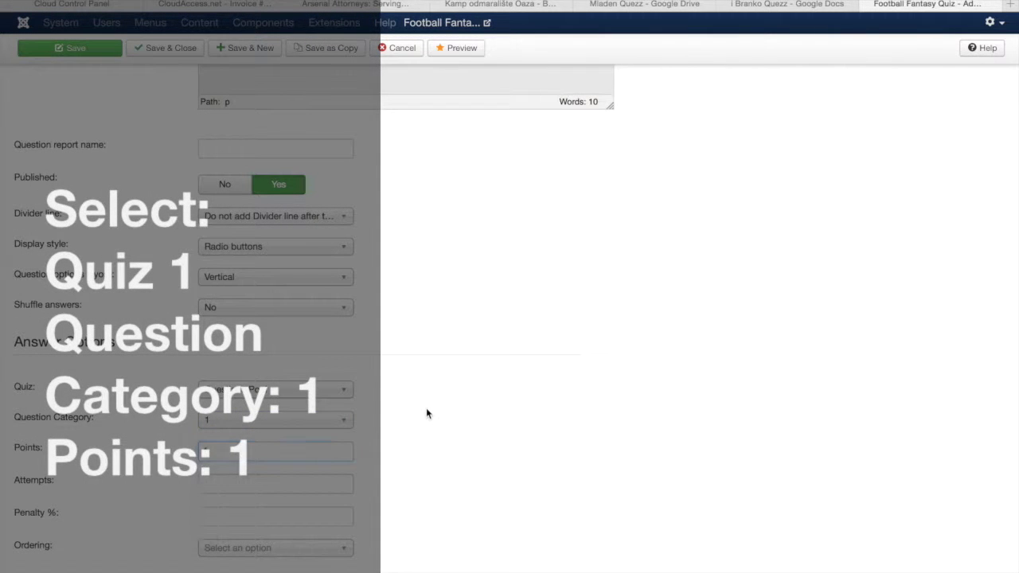
# Add 1995, copied from answer A in the Pages document, as the first option in the question options
pyautogui.scroll(10, 426, 408)
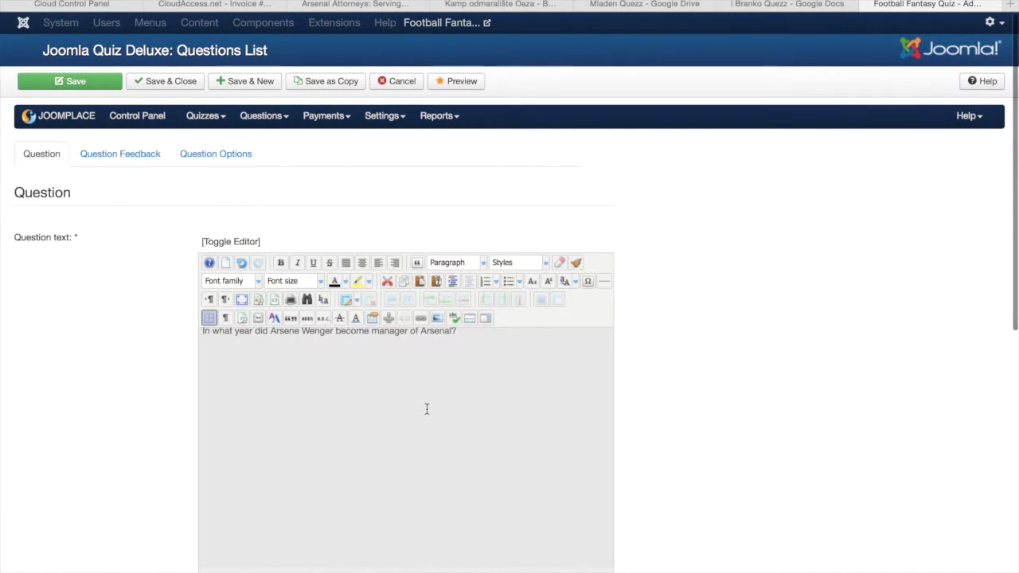
pyautogui.click(137, 165)
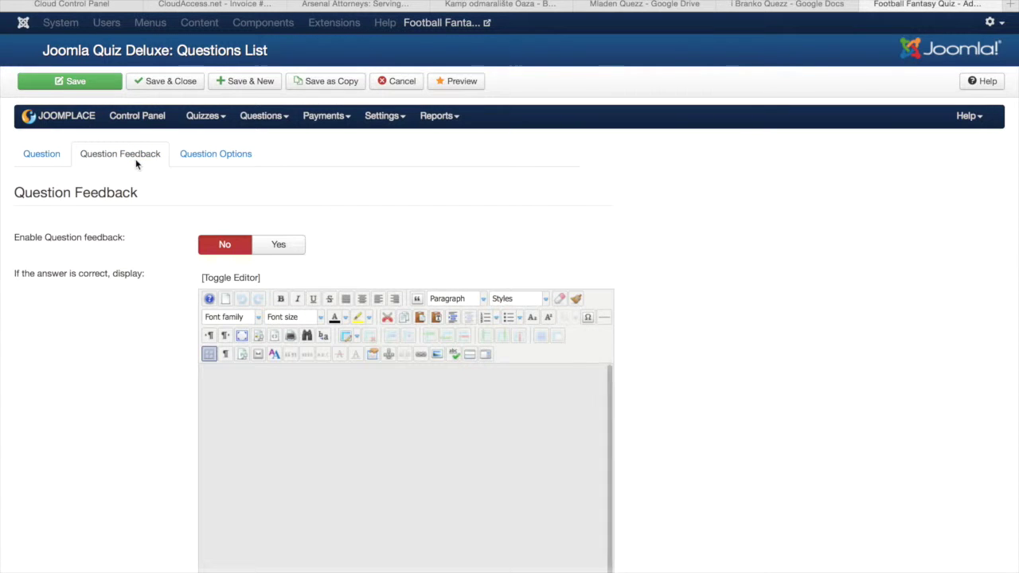
pyautogui.click(204, 163)
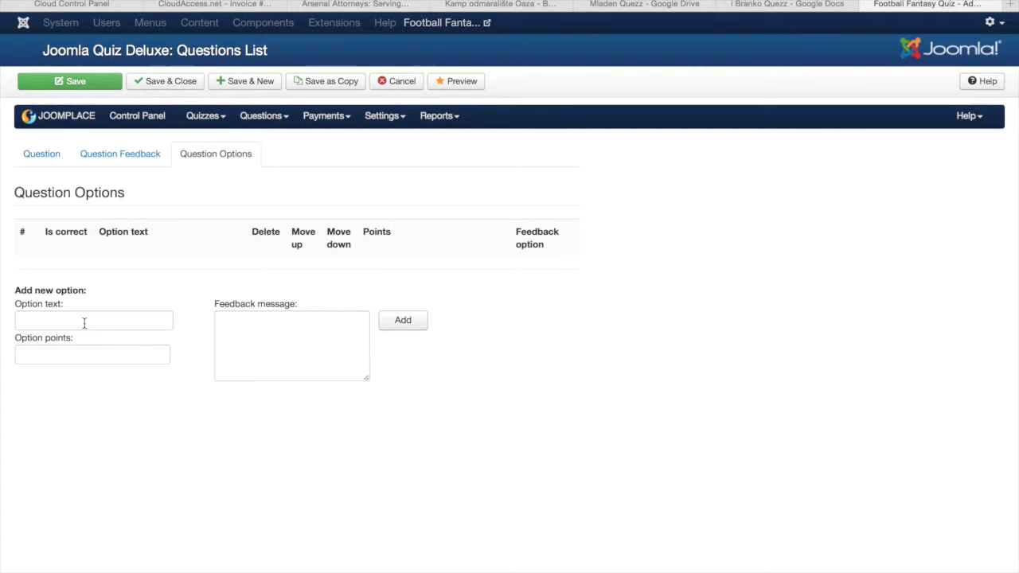
pyautogui.press('super+Tab')
pyautogui.click(243, 301)
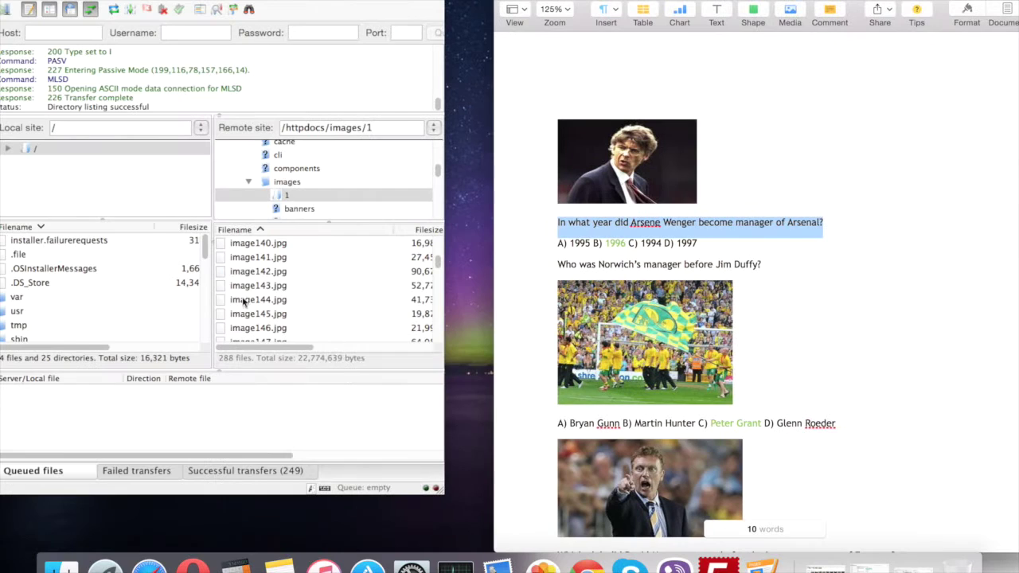
pyautogui.doubleClick(579, 243)
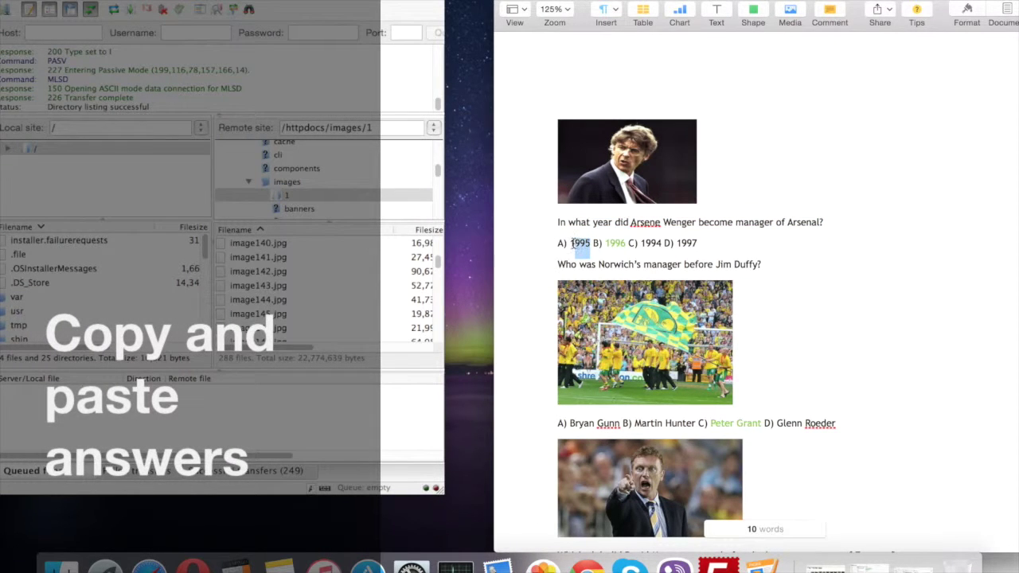
pyautogui.press('super+Tab')
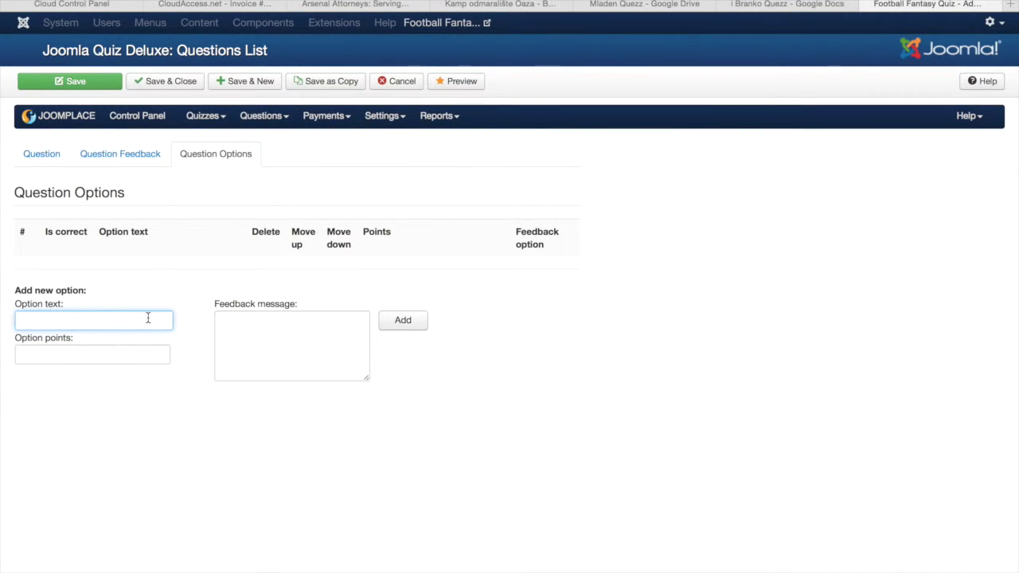
pyautogui.write('1995')
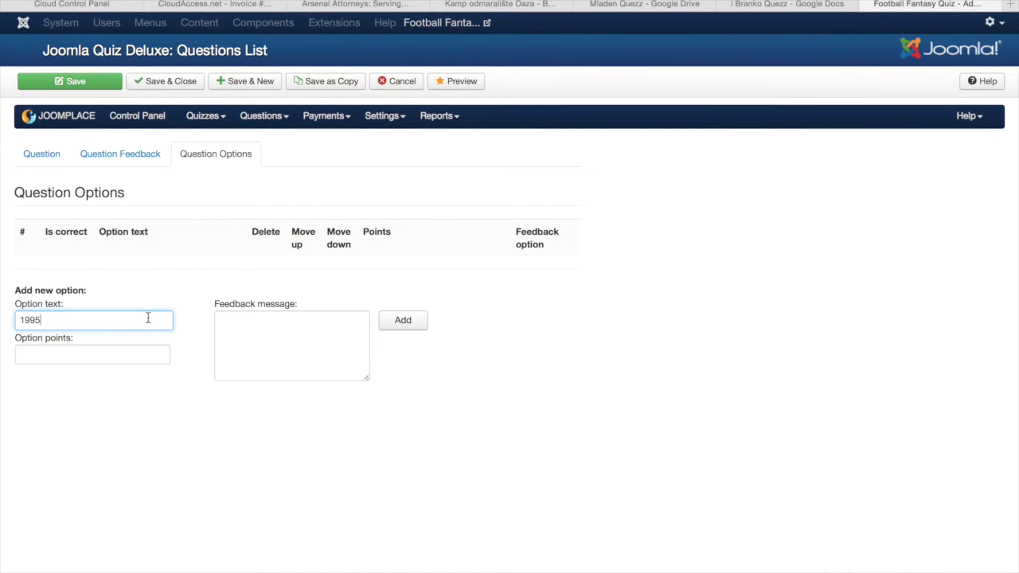
pyautogui.click(412, 321)
# Copy answer B, 1996, from the Pages document and add it as the second question option
pyautogui.press('super+Tab')
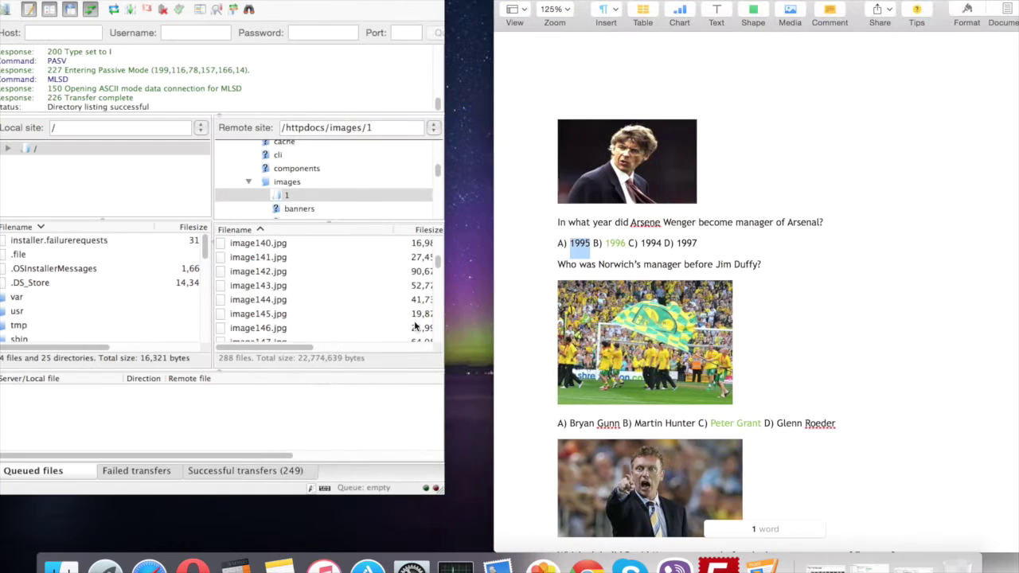
pyautogui.moveTo(627, 244); pyautogui.dragTo(609, 245)
pyautogui.press('super+c')
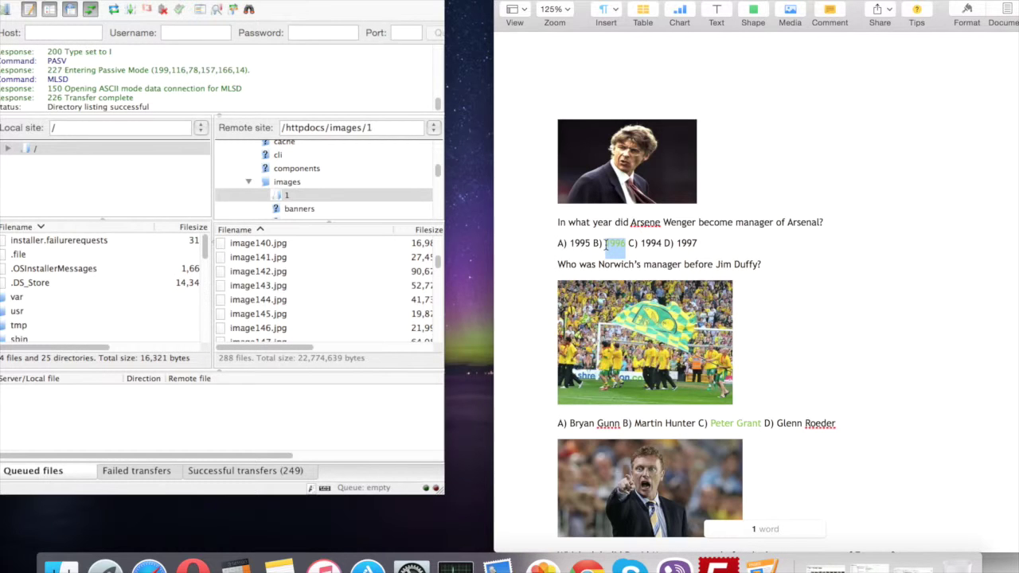
pyautogui.press('super+Tab')
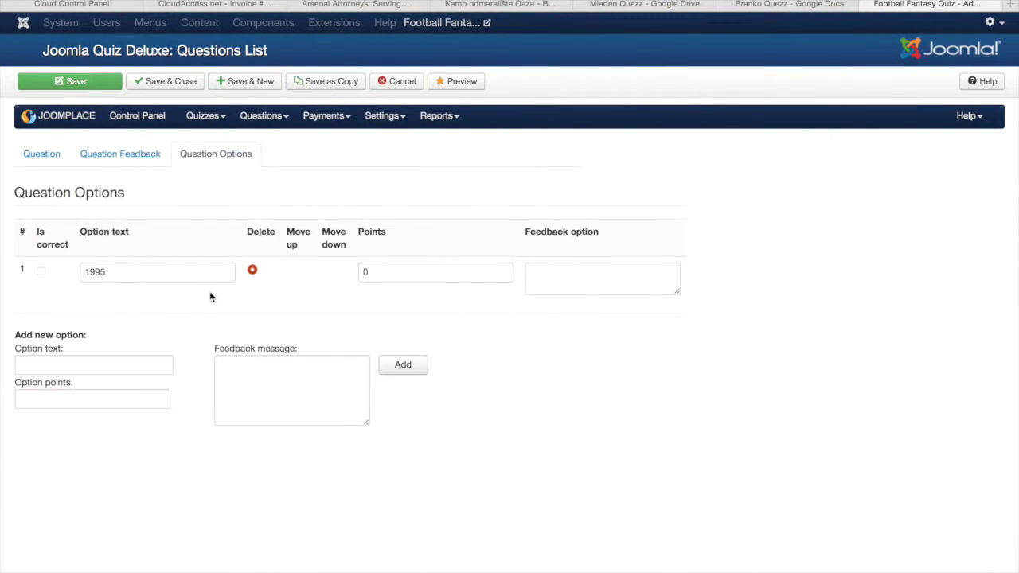
pyautogui.click(78, 362)
pyautogui.press('super+v')
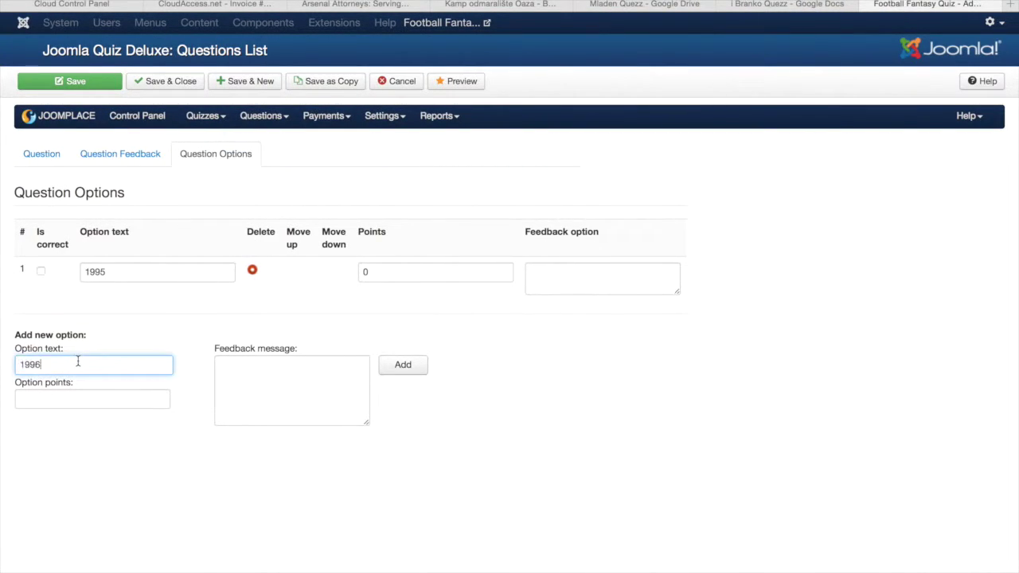
pyautogui.click(405, 369)
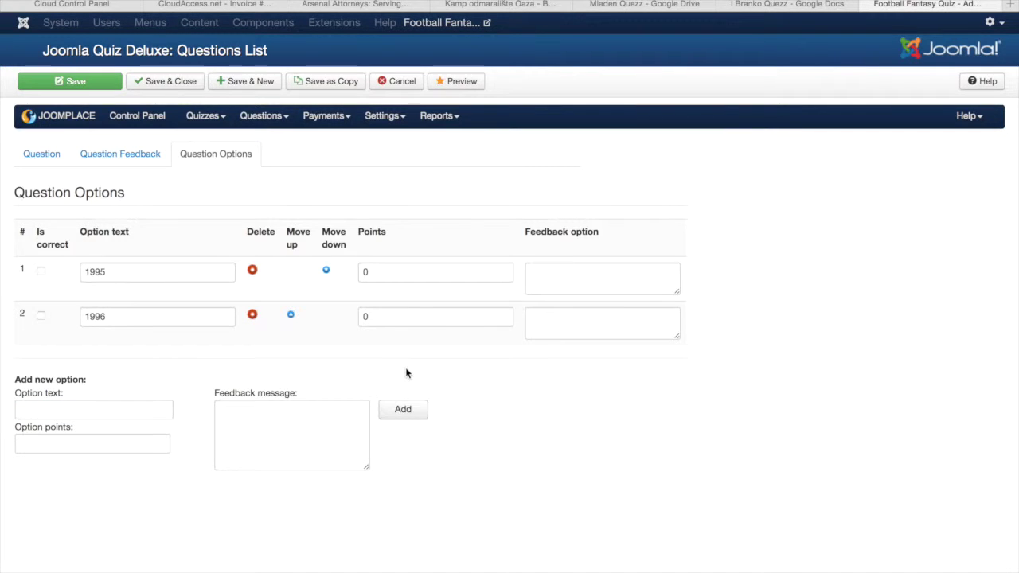
# Copy answer C, 1994, from the Pages document and add it as the third question option
pyautogui.press('super+Tab')
pyautogui.moveTo(660, 244); pyautogui.dragTo(639, 247)
pyautogui.hotkey('ctrl', 'c')
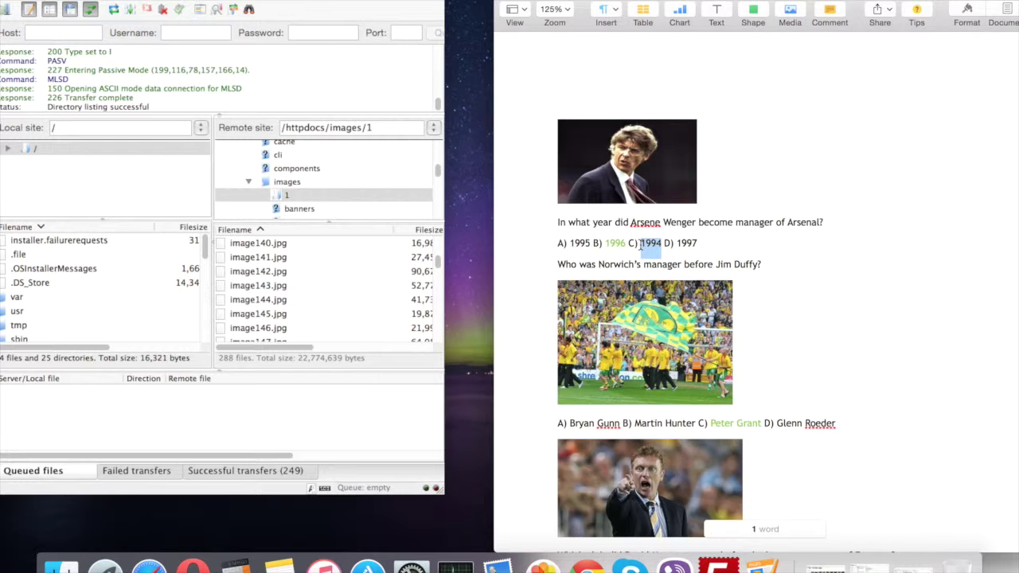
pyautogui.press('super+Tab')
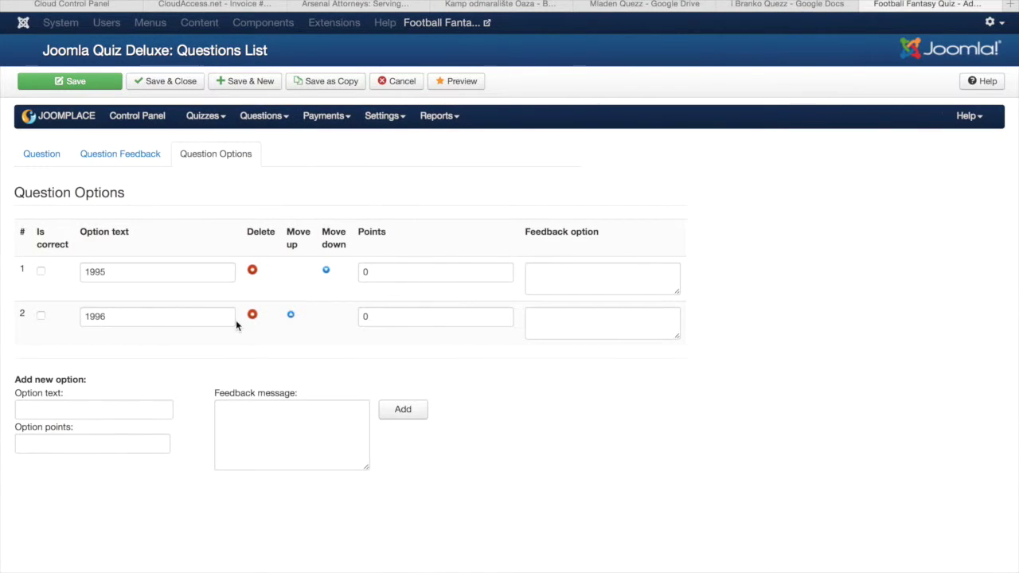
pyautogui.click(97, 406)
pyautogui.hotkey('ctrl', 'v')
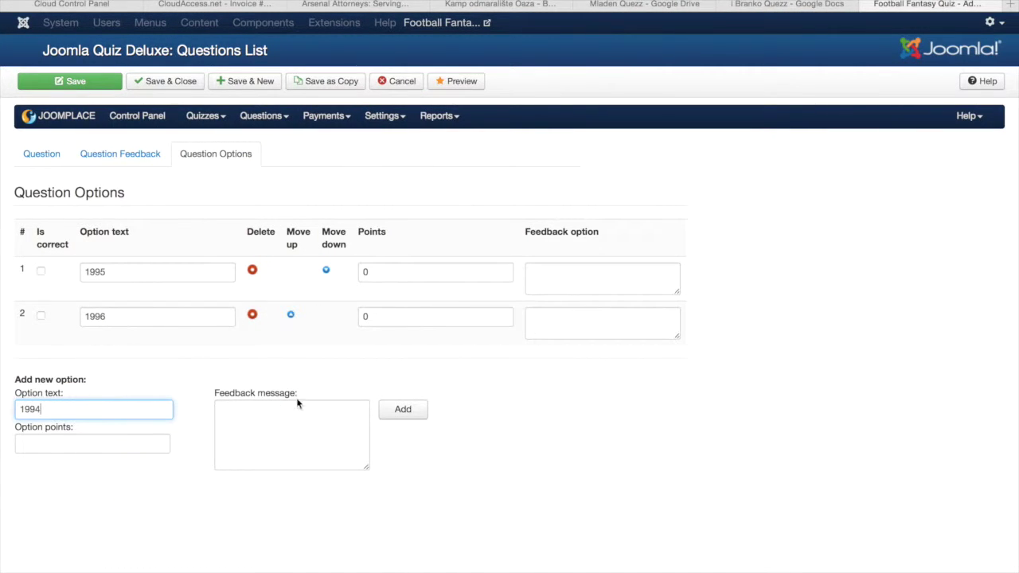
pyautogui.click(403, 410)
# Copy answer D, 1997, from the Pages document and add it as the fourth question option
pyautogui.press('super+Tab')
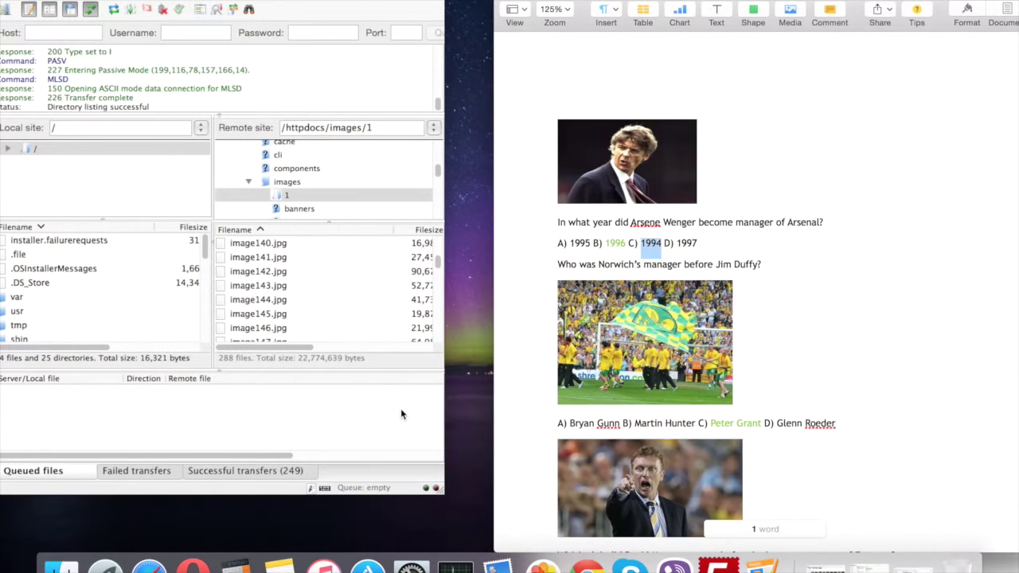
pyautogui.moveTo(698, 242); pyautogui.dragTo(677, 238)
pyautogui.press('super+c')
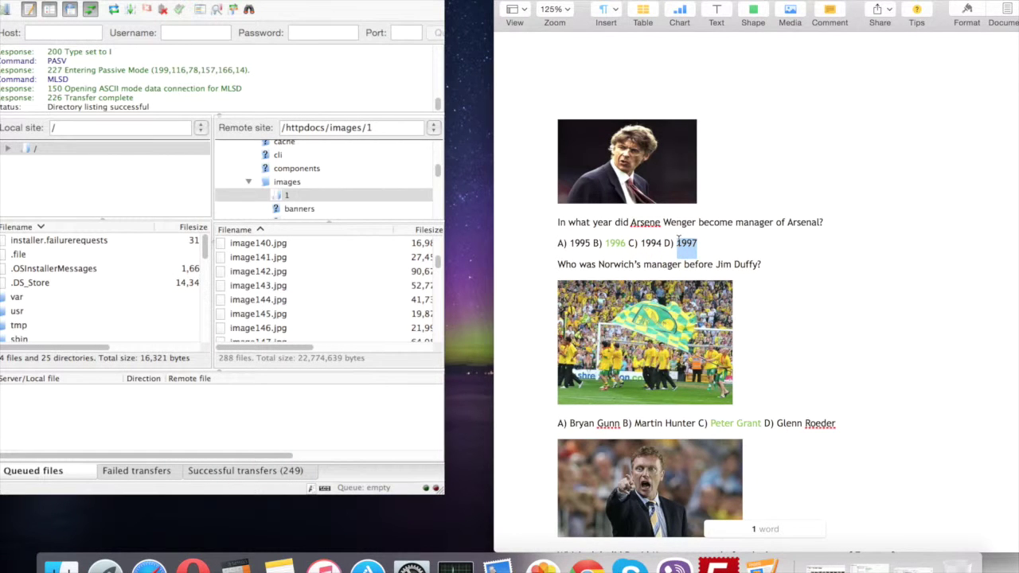
pyautogui.press('super+Tab')
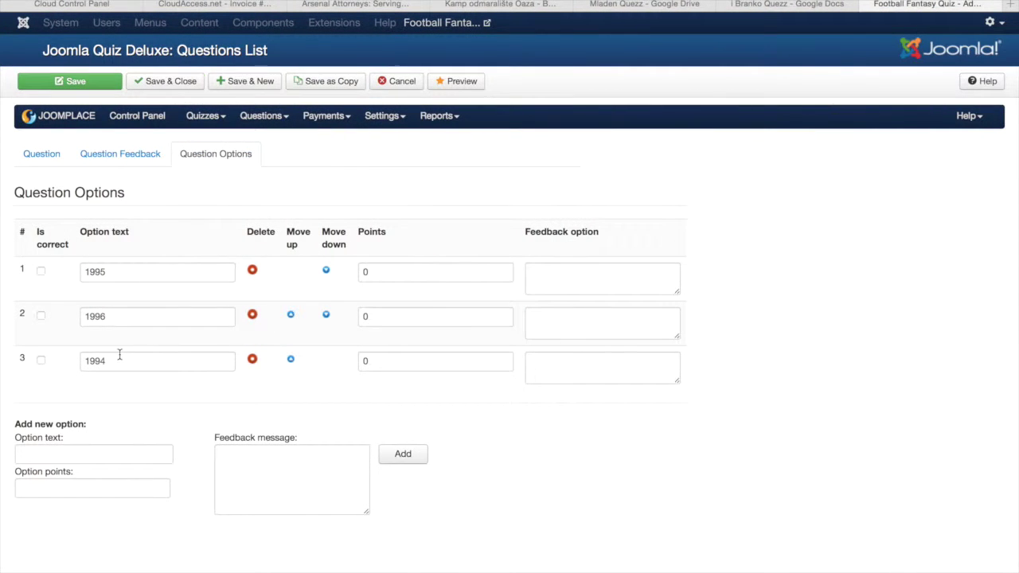
pyautogui.click(46, 453)
pyautogui.press('super+v')
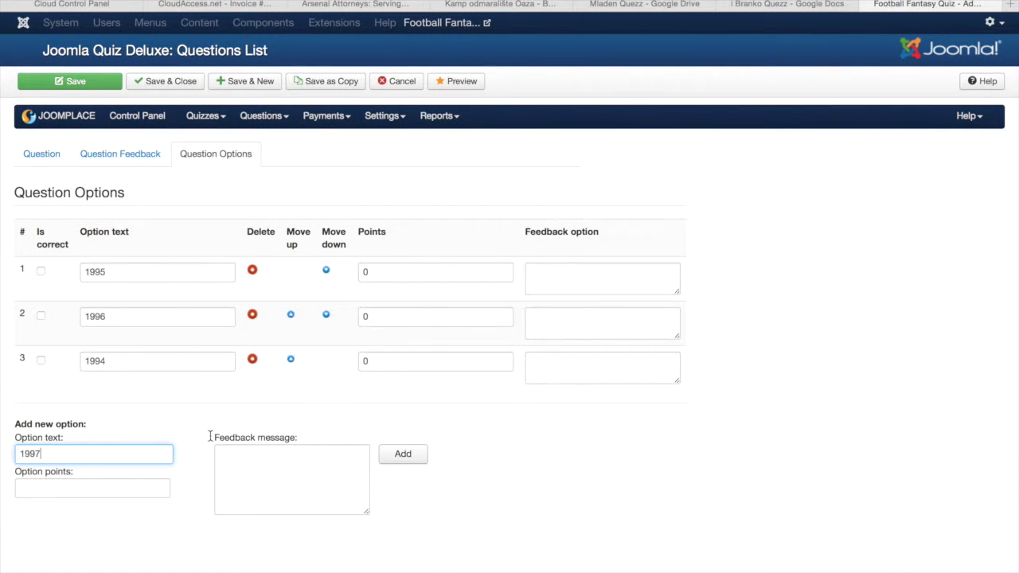
pyautogui.click(422, 457)
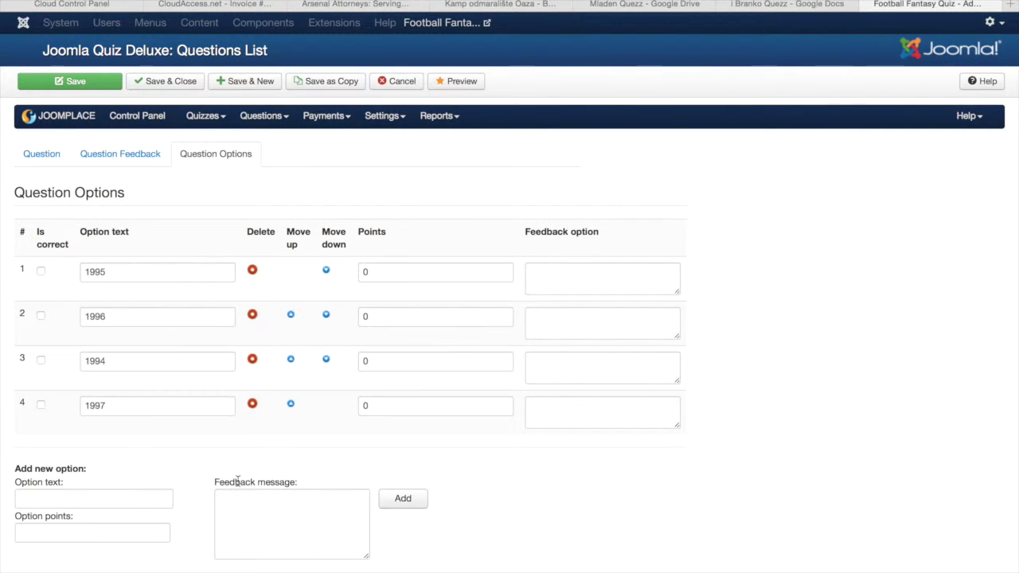
# Check the green-marked answer in the Pages document, mark option 1996 as correct in the quiz question, and save it
pyautogui.press('super+Tab')
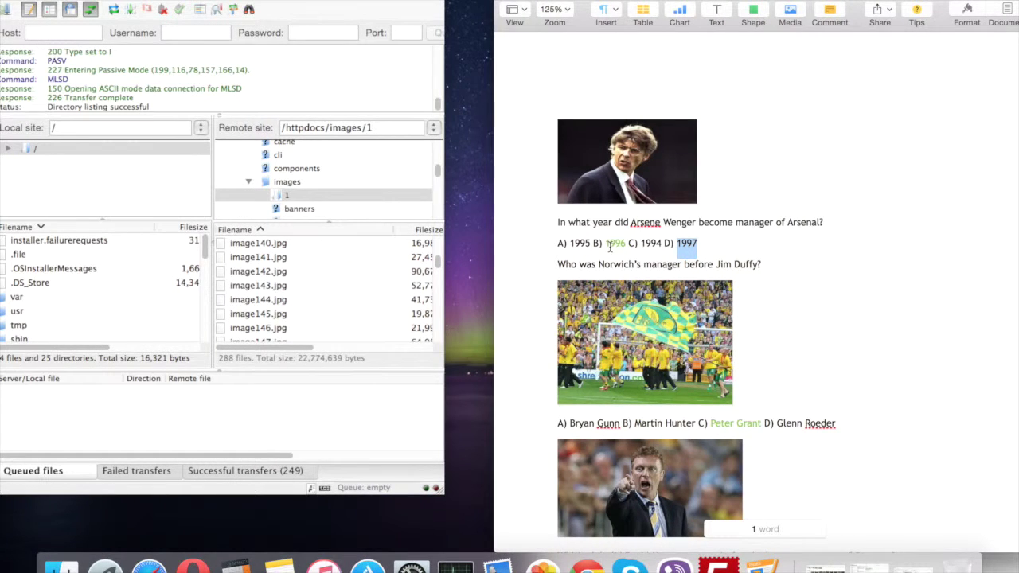
pyautogui.moveTo(603, 248); pyautogui.dragTo(626, 245)
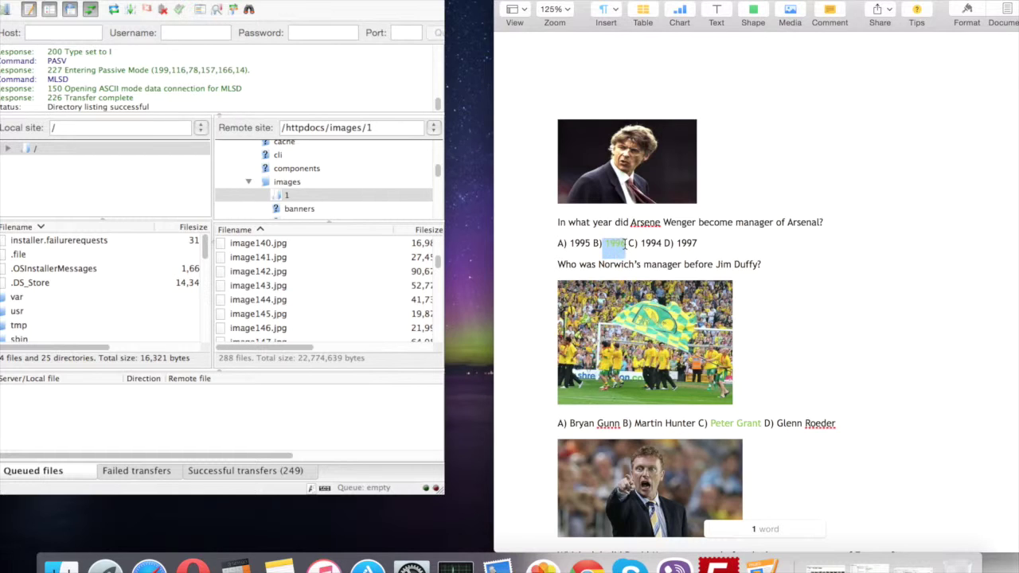
pyautogui.click(629, 244)
pyautogui.hotkey('ctrl', 'Right')
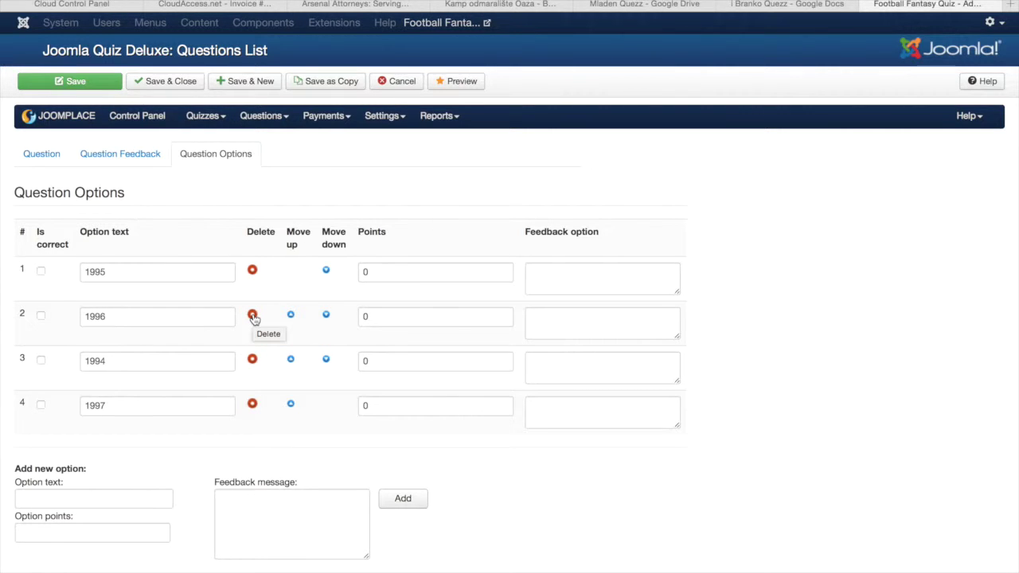
pyautogui.click(41, 316)
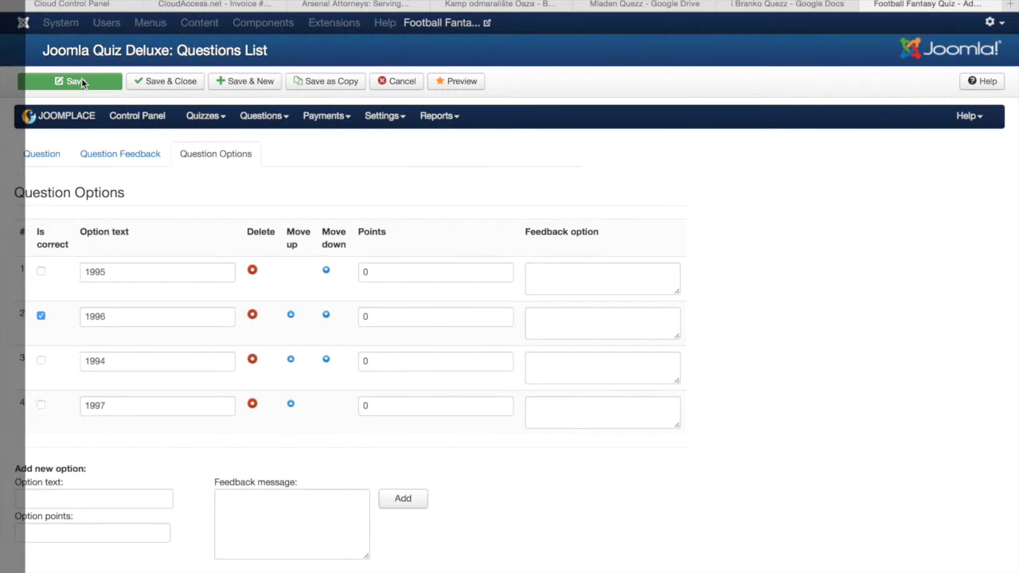
pyautogui.click(81, 80)
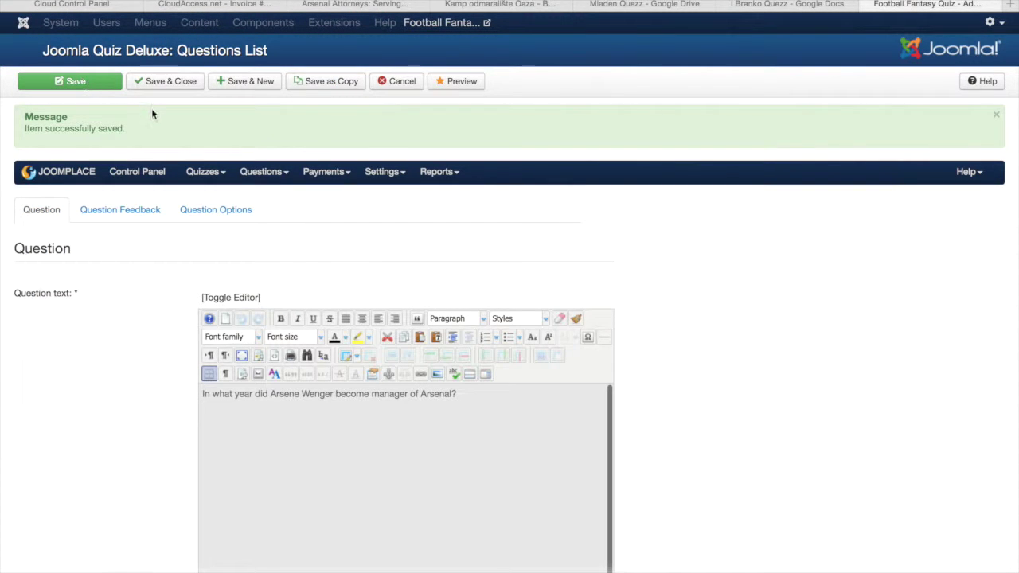
# Review the saved question's settings, feedback and answer options, and save and close it
pyautogui.scroll(-10, 167, 325)
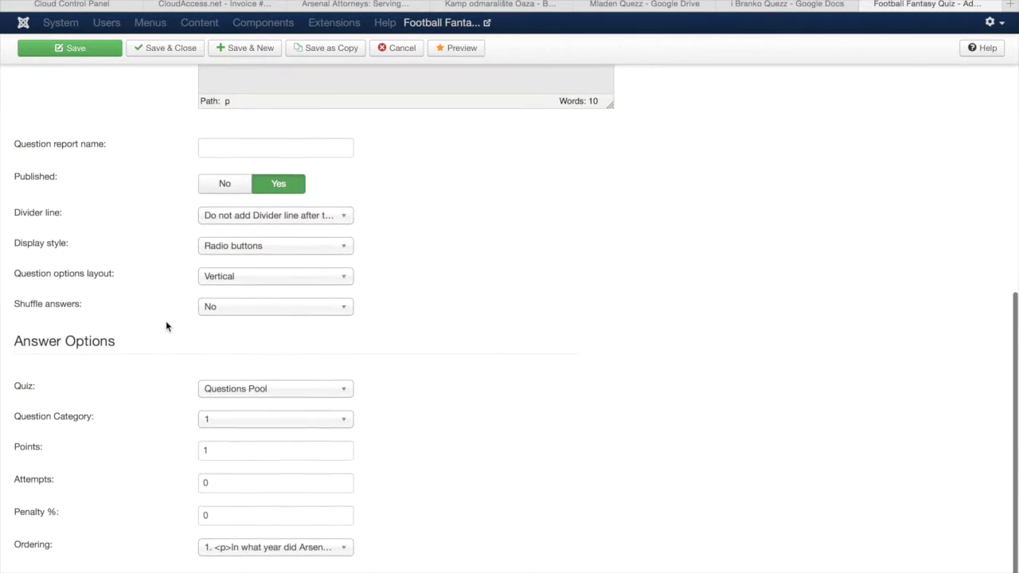
pyautogui.scroll(10, 166, 321)
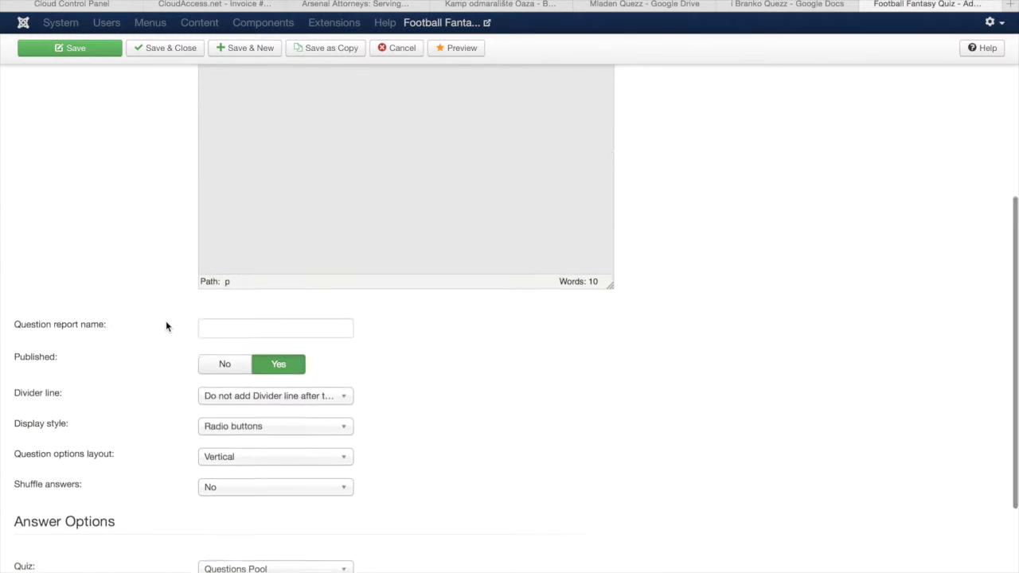
pyautogui.scroll(3, 143, 243)
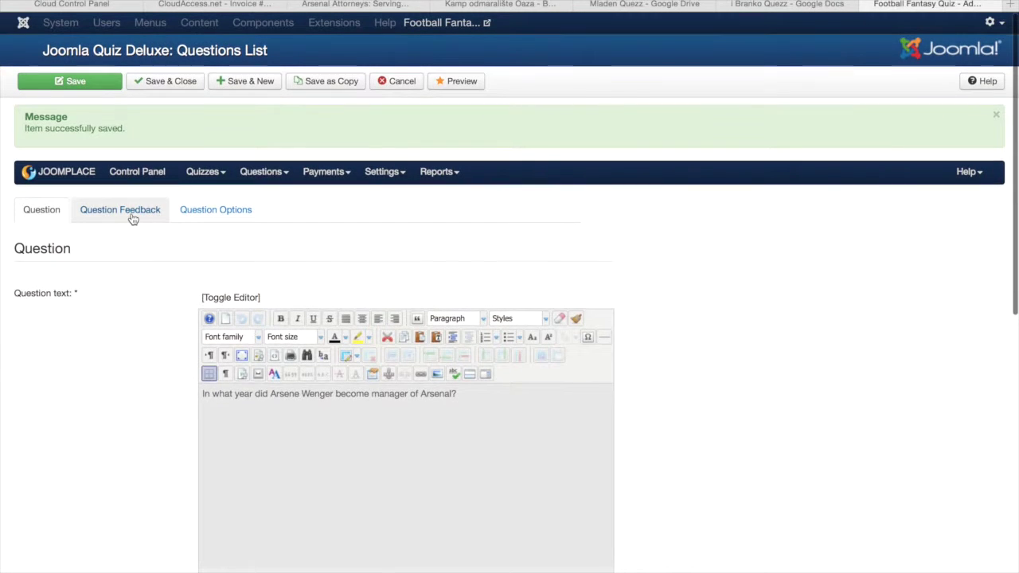
pyautogui.click(132, 214)
pyautogui.click(205, 214)
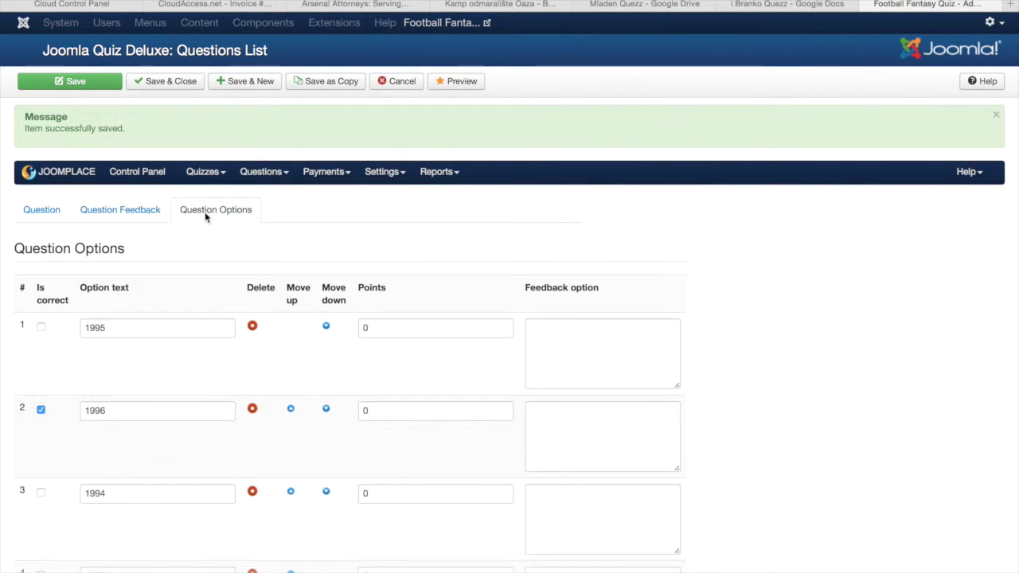
pyautogui.click(141, 213)
pyautogui.click(52, 213)
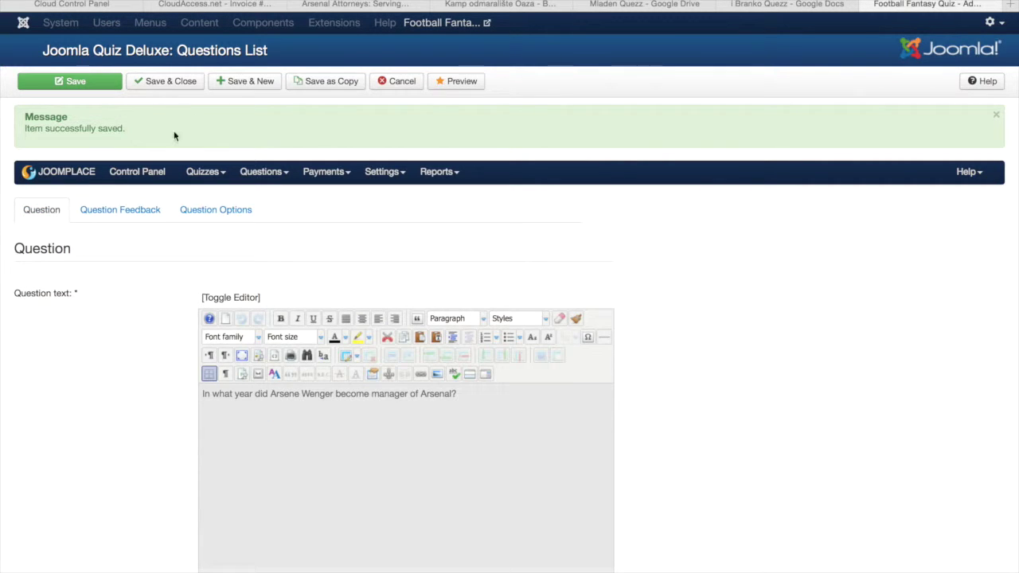
pyautogui.click(176, 84)
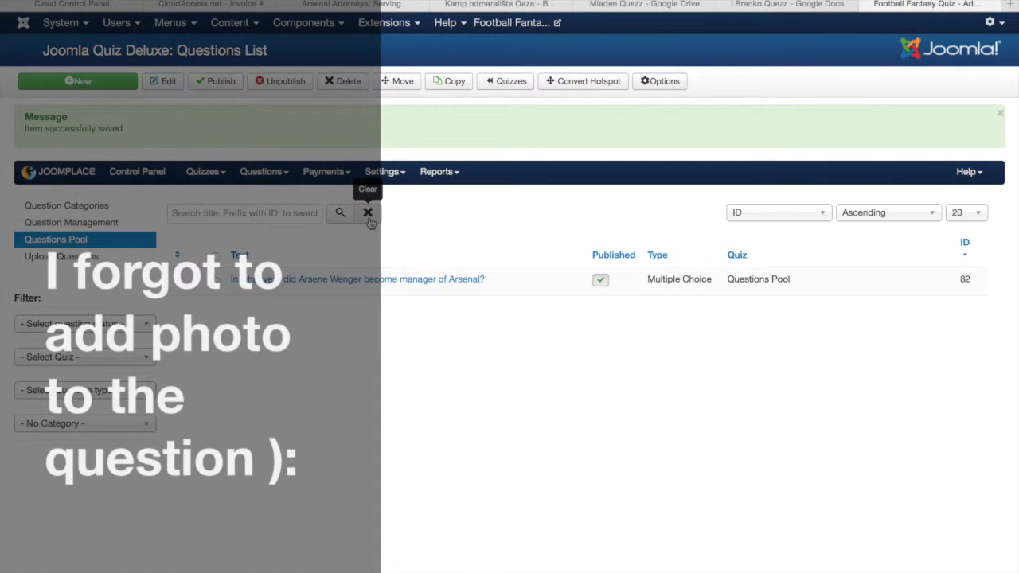
# List all questions in question management and open the Arsene Wenger question that belongs to the Questions Pool
pyautogui.click(368, 214)
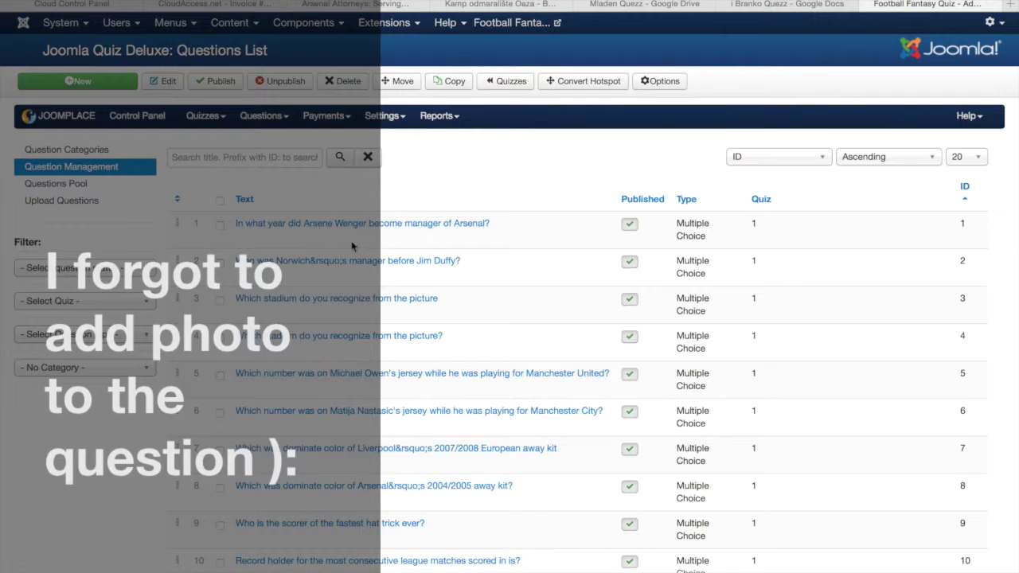
pyautogui.click(965, 157)
pyautogui.click(961, 315)
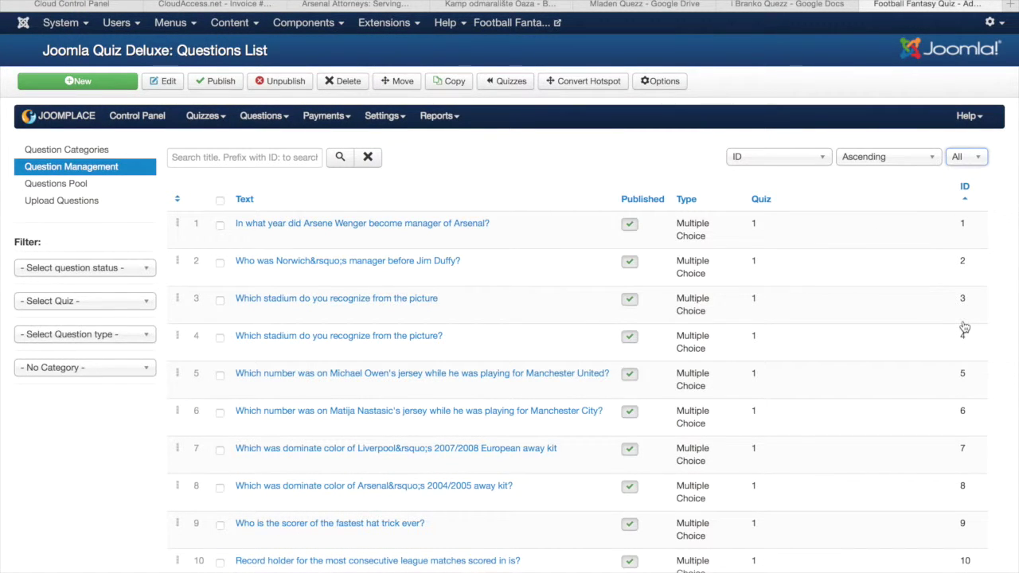
pyautogui.scroll(-20, 964, 327)
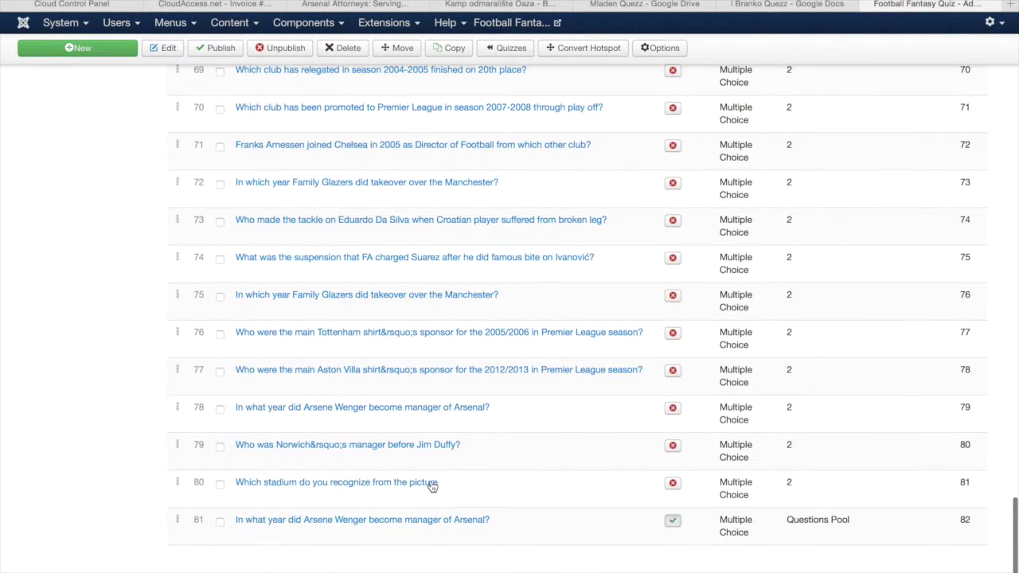
pyautogui.click(411, 522)
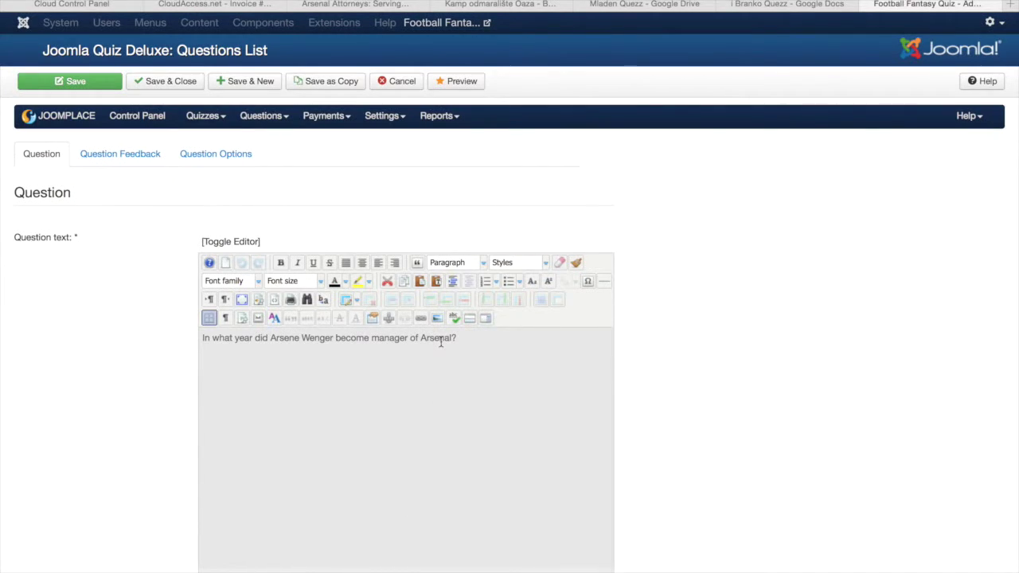
# Insert two blank lines above the question text
pyautogui.click(202, 338)
pyautogui.press('Return')
pyautogui.press('Return')
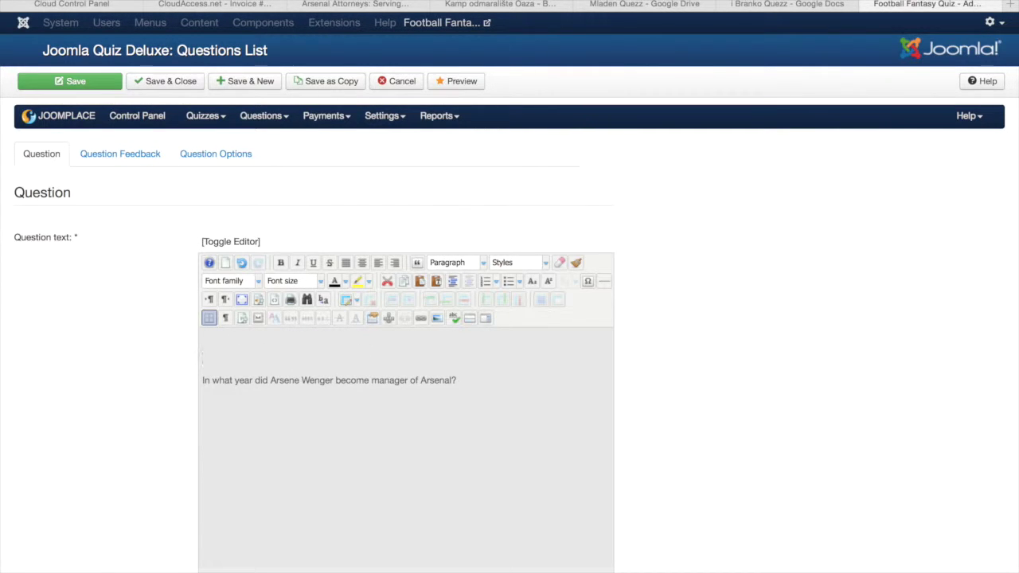
# Insert the Arsene Wenger photo image1-17.jpg from image folder 1 above the question text
pyautogui.click(435, 322)
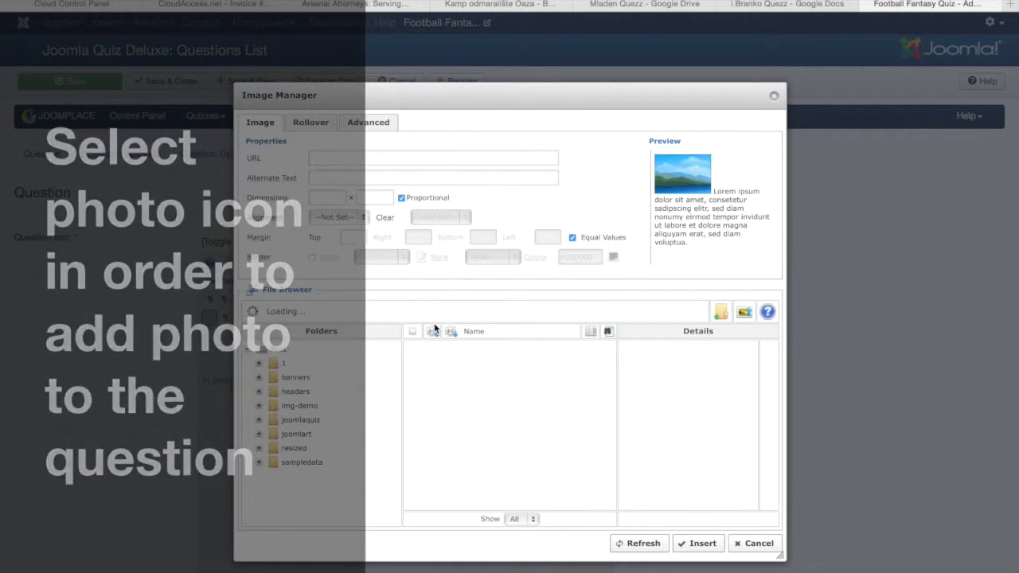
pyautogui.click(285, 364)
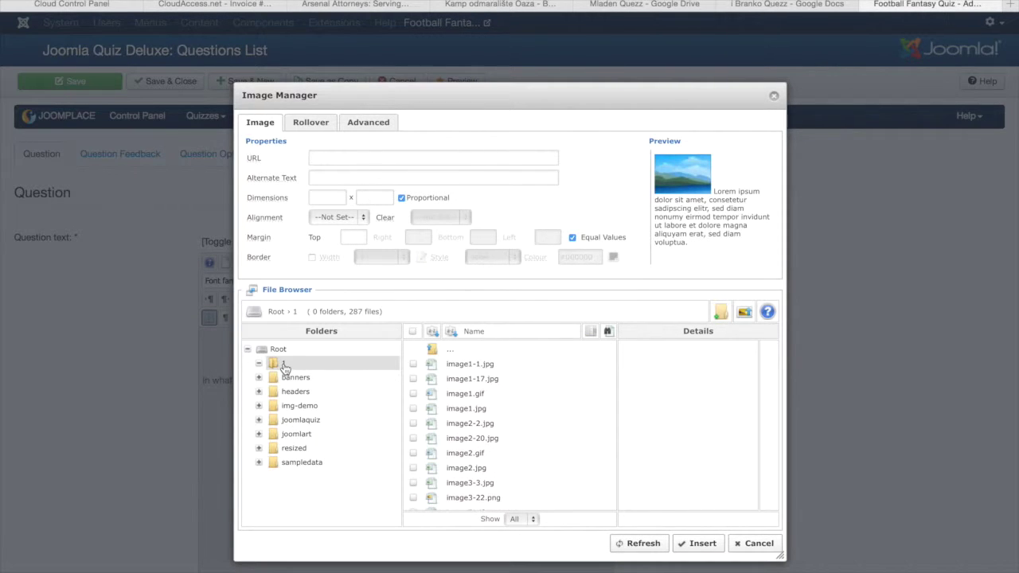
pyautogui.click(484, 364)
pyautogui.scroll(-1, 507, 403)
pyautogui.scroll(-10, 506, 404)
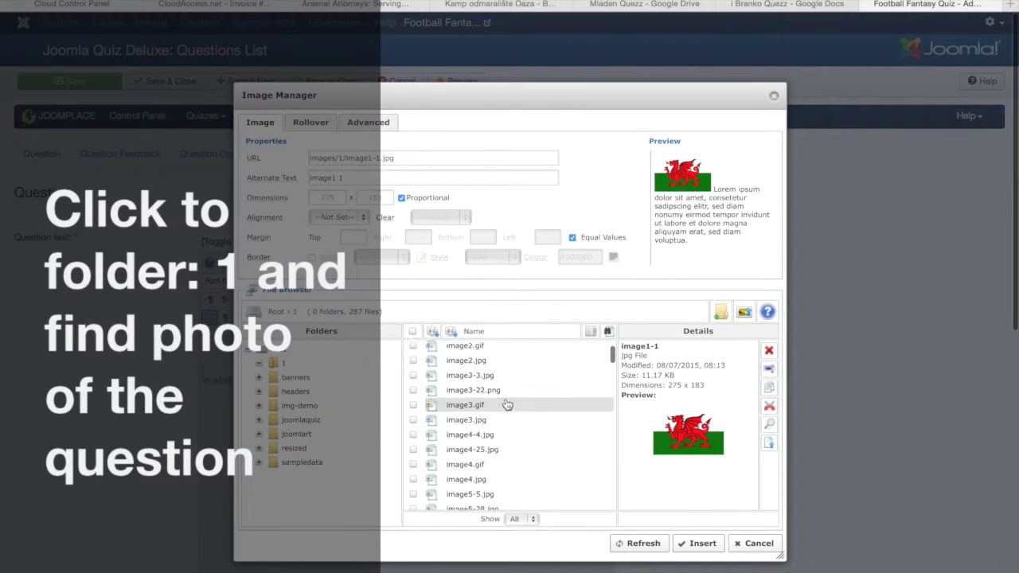
pyautogui.scroll(-3, 507, 404)
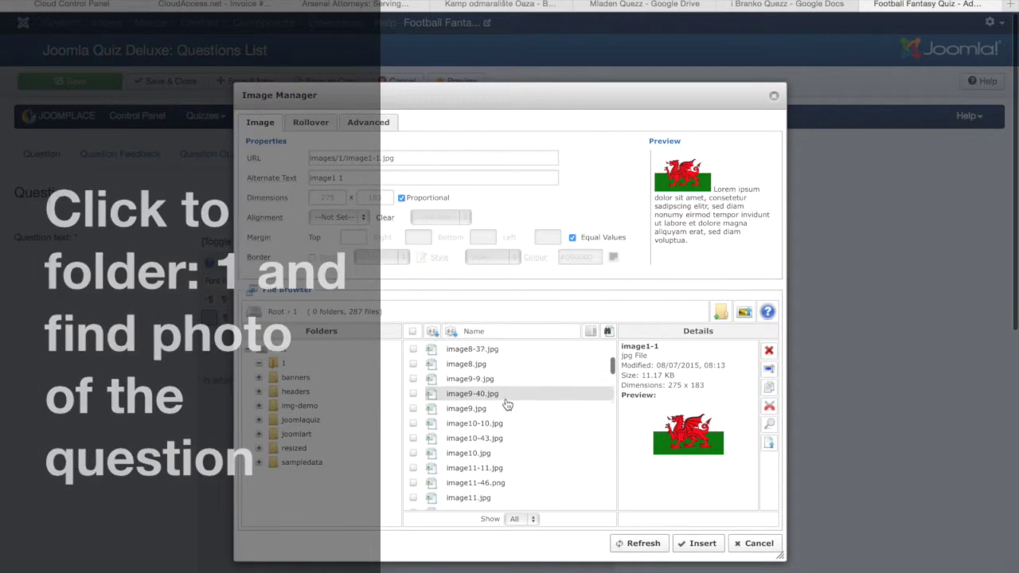
pyautogui.click(495, 415)
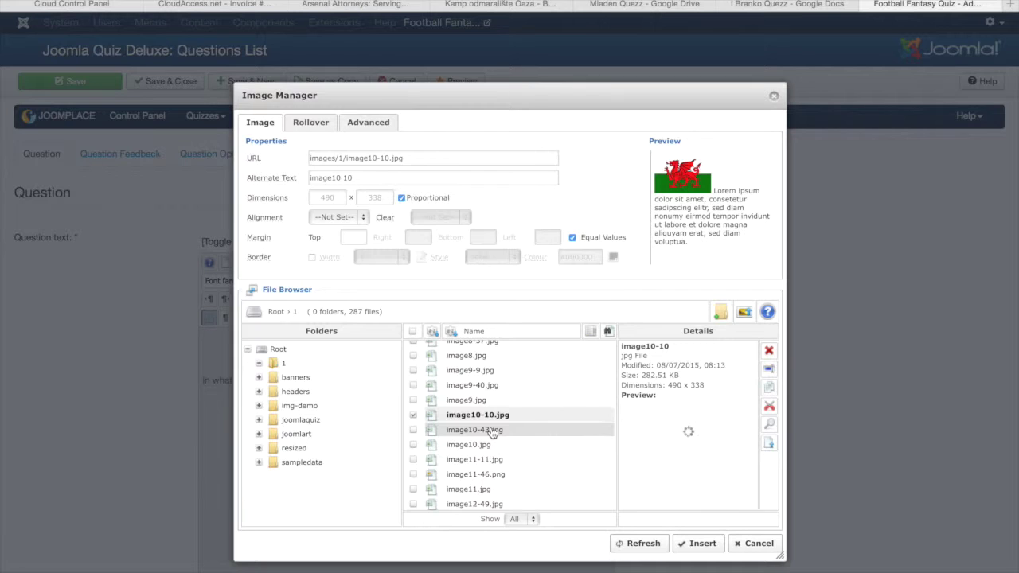
pyautogui.scroll(14, 497, 422)
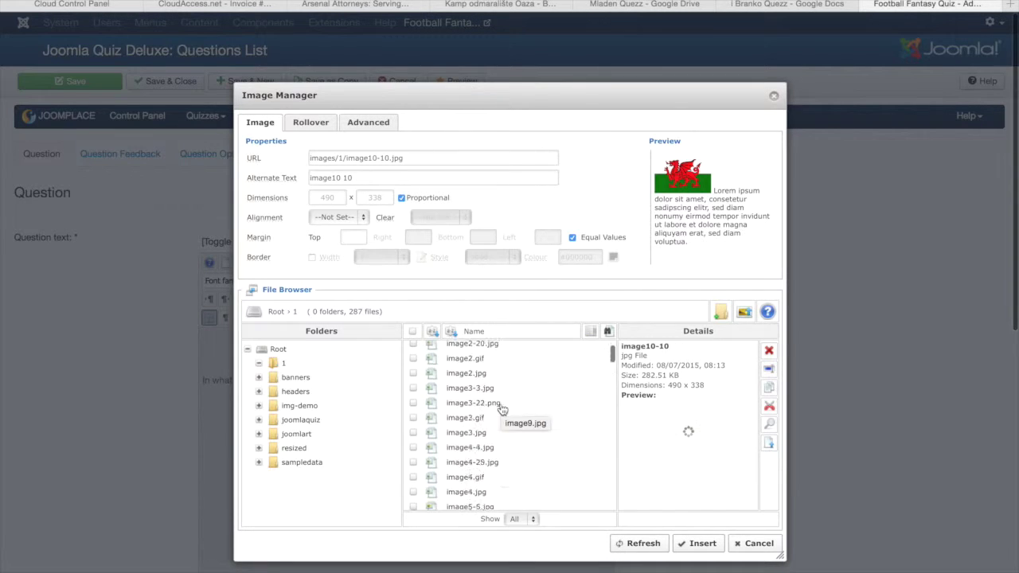
pyautogui.click(496, 379)
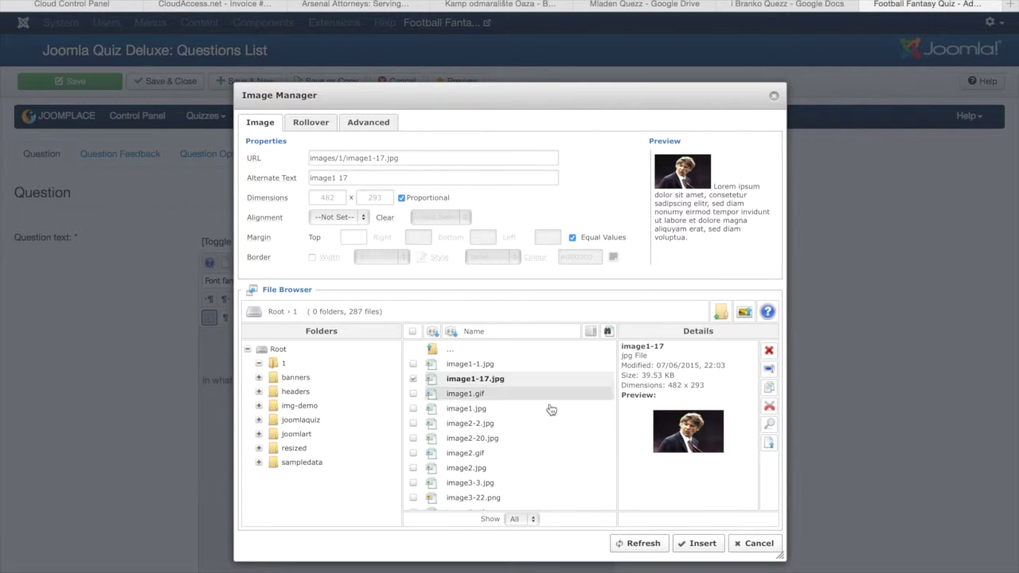
pyautogui.click(698, 543)
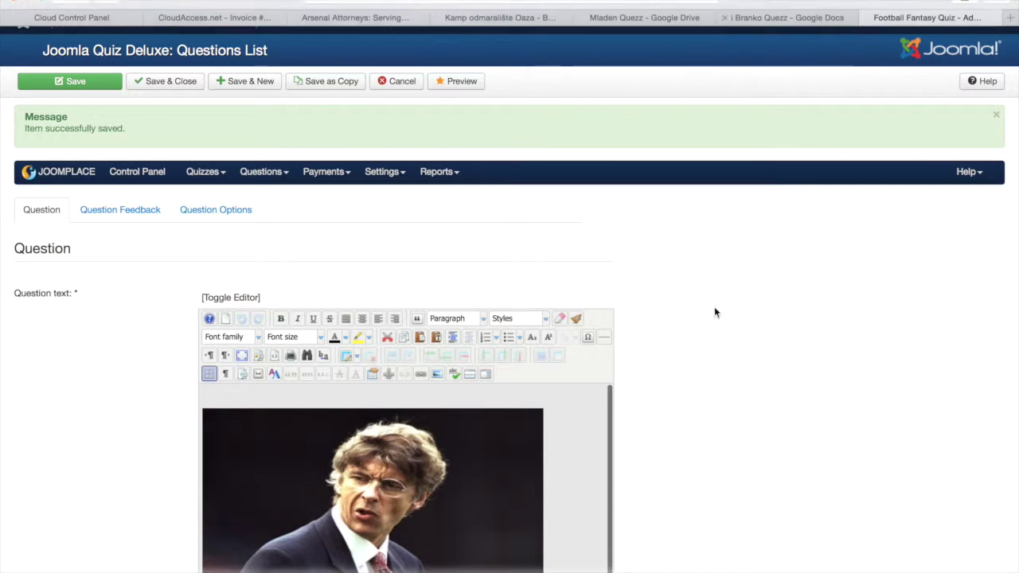
# Delete the empty paragraph above the photo in the question's HTML source and return to the visual editor
pyautogui.click(541, 397)
pyautogui.press('BackSpace')
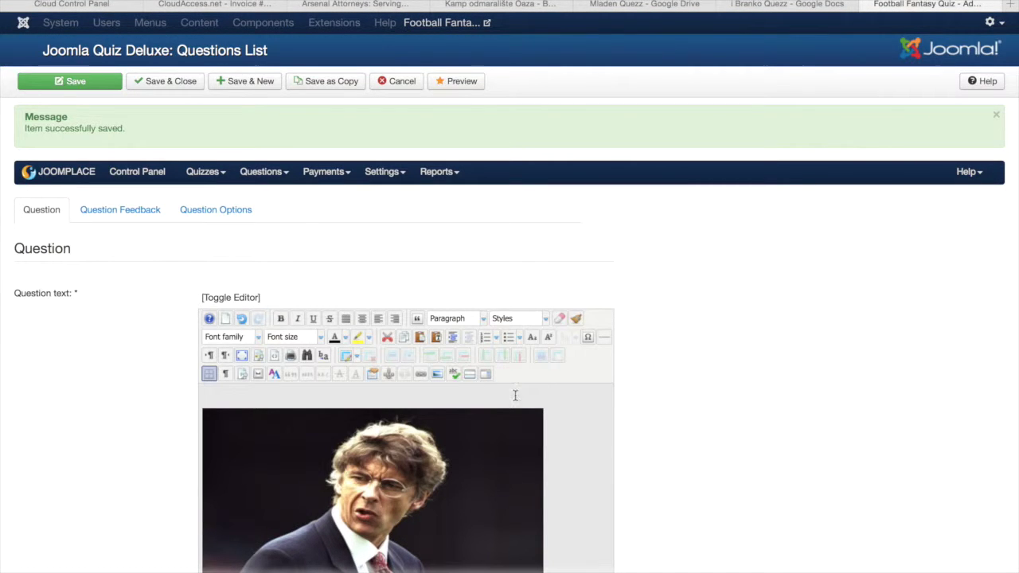
pyautogui.click(241, 297)
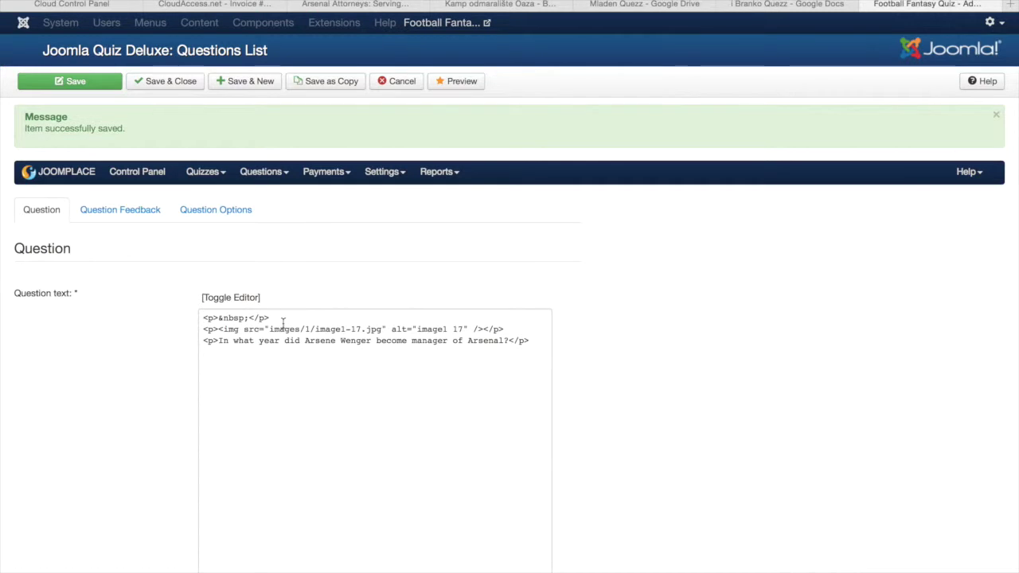
pyautogui.moveTo(284, 319); pyautogui.dragTo(141, 294)
pyautogui.press('BackSpace')
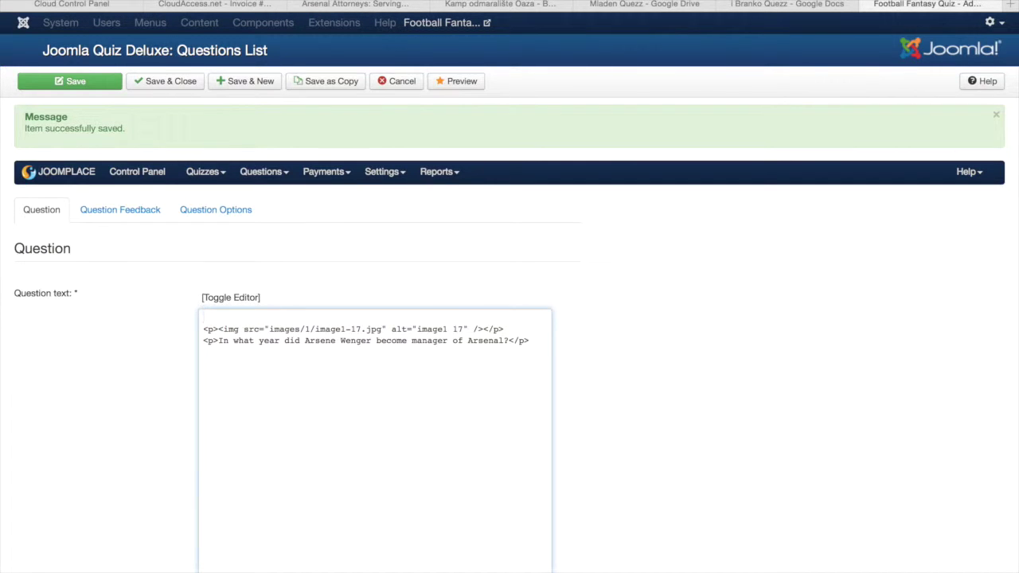
pyautogui.press('BackSpace')
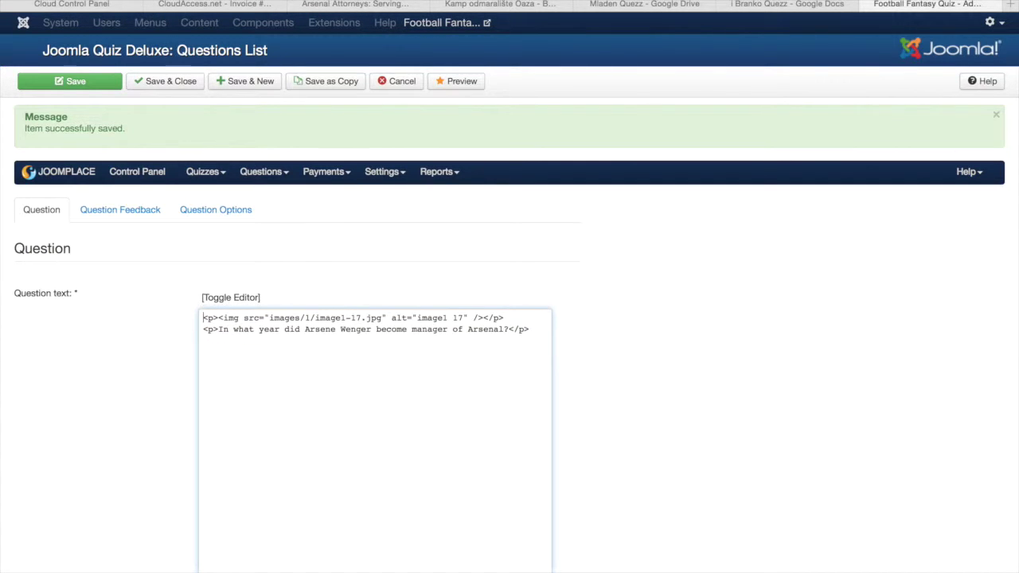
pyautogui.click(238, 297)
# Check the photo and text layout of the question, save the changes and close the question
pyautogui.scroll(-1, 406, 294)
pyautogui.scroll(-5, 402, 292)
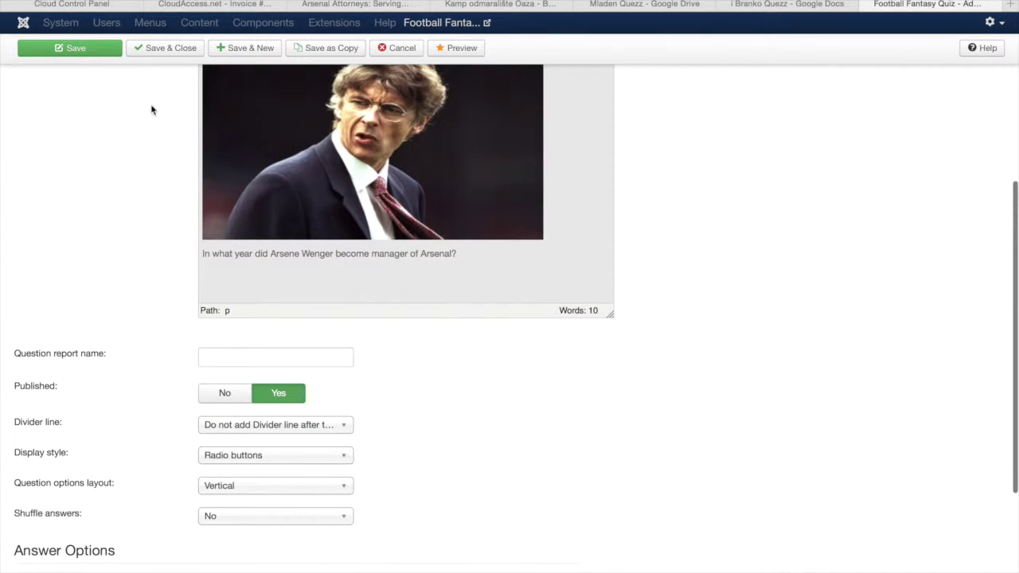
pyautogui.click(76, 48)
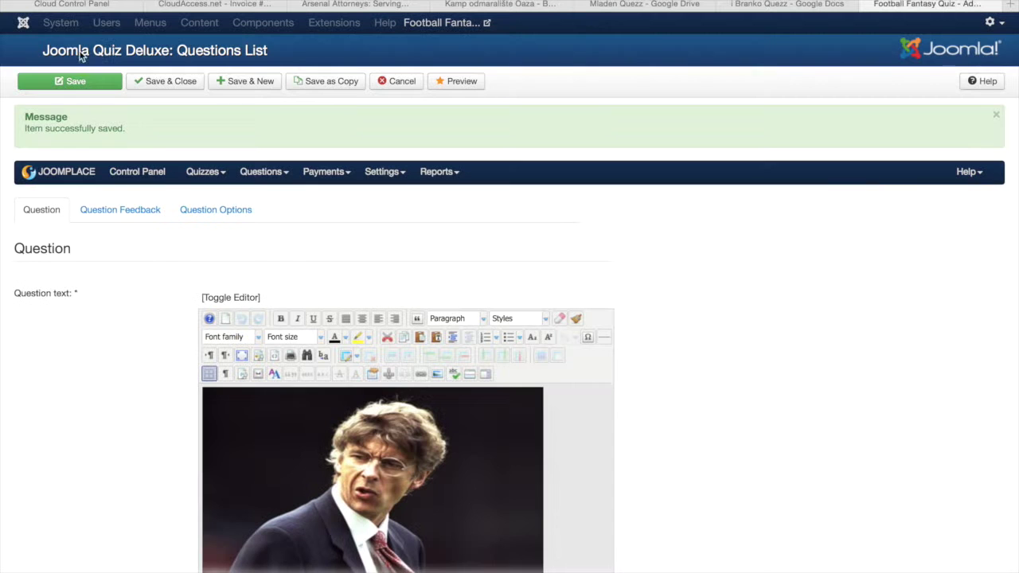
pyautogui.click(157, 81)
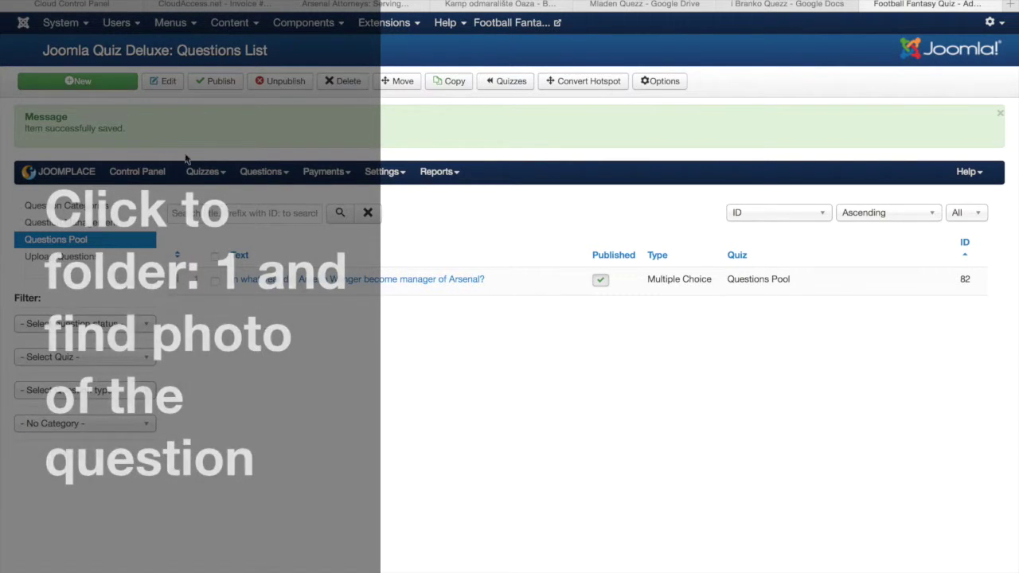
# Open question management and create a new question of the Multiple Choice type
pyautogui.click(275, 175)
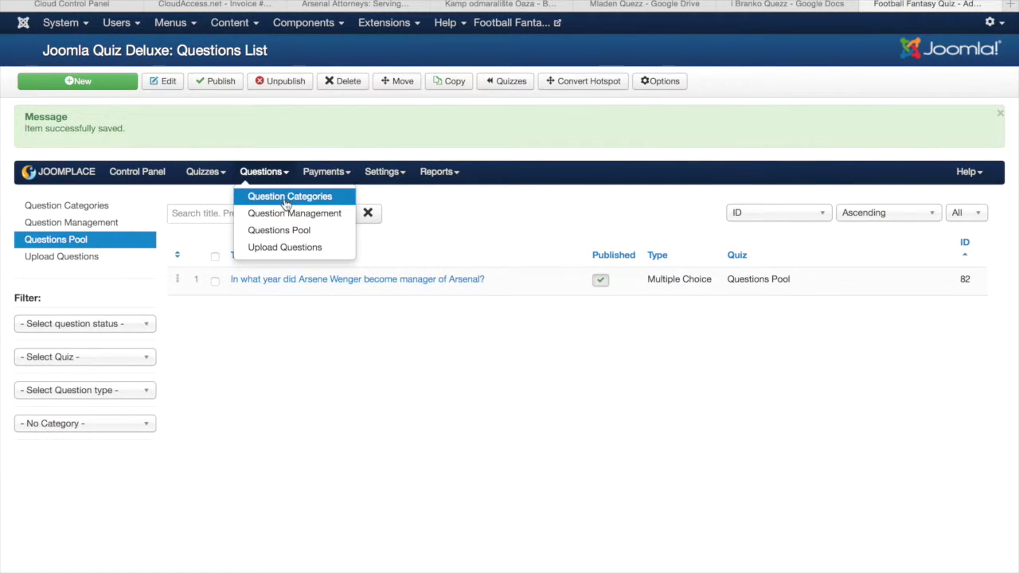
pyautogui.click(285, 213)
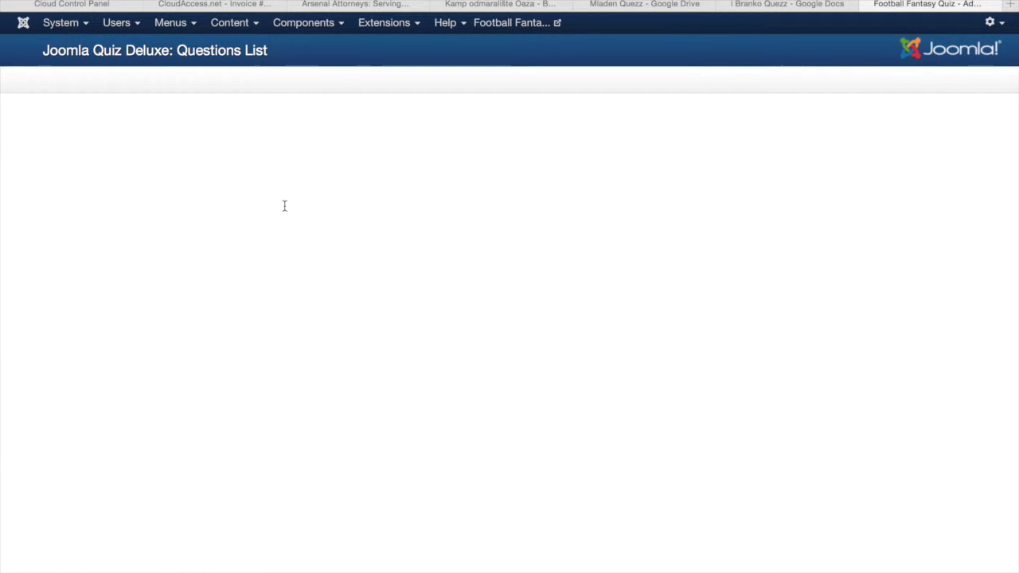
pyautogui.click(110, 83)
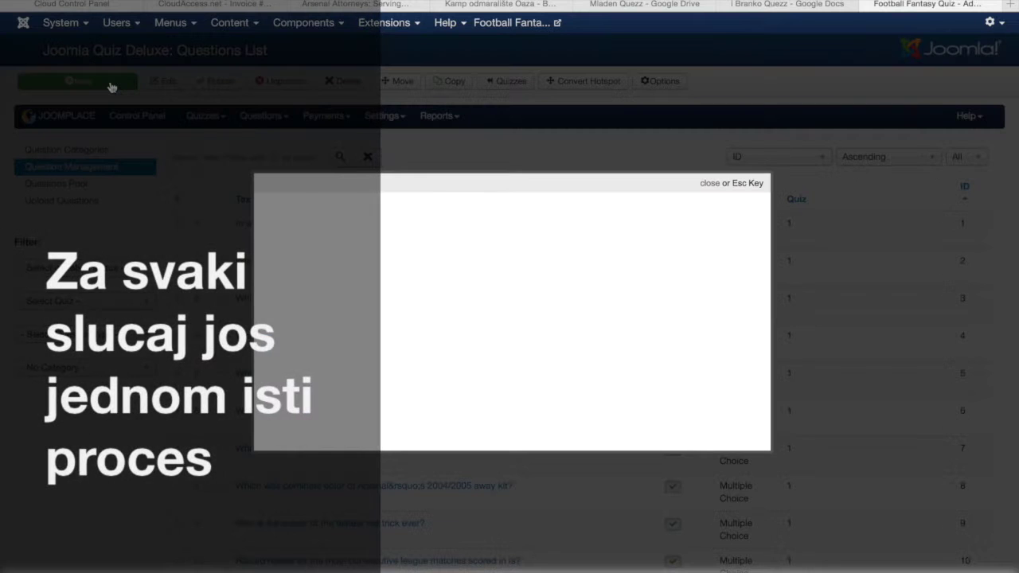
pyautogui.click(274, 273)
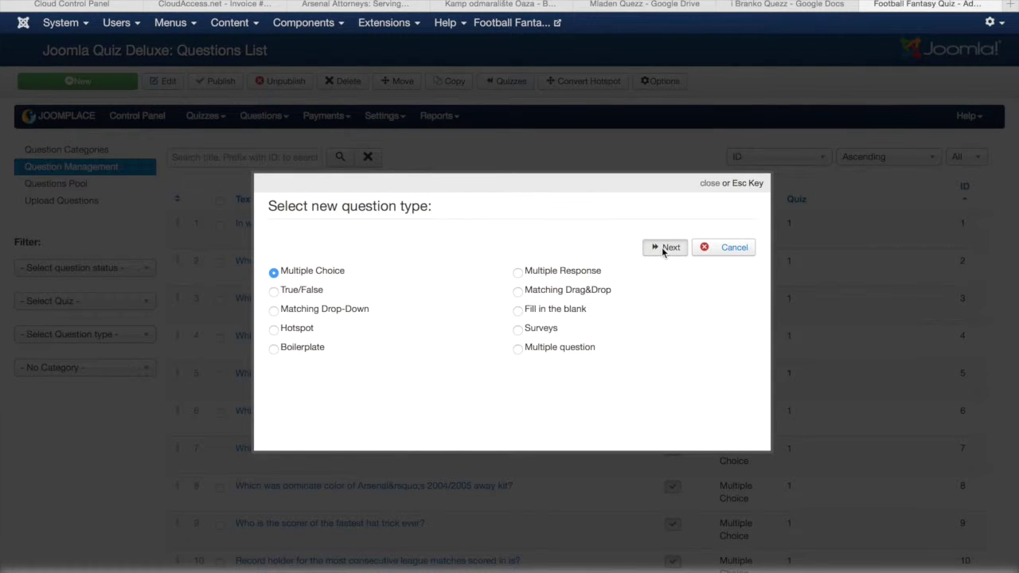
# Copy "Who was Norwich's manager before Jim Duffy?" from the Pages document into the new question's text
pyautogui.press('super+Tab')
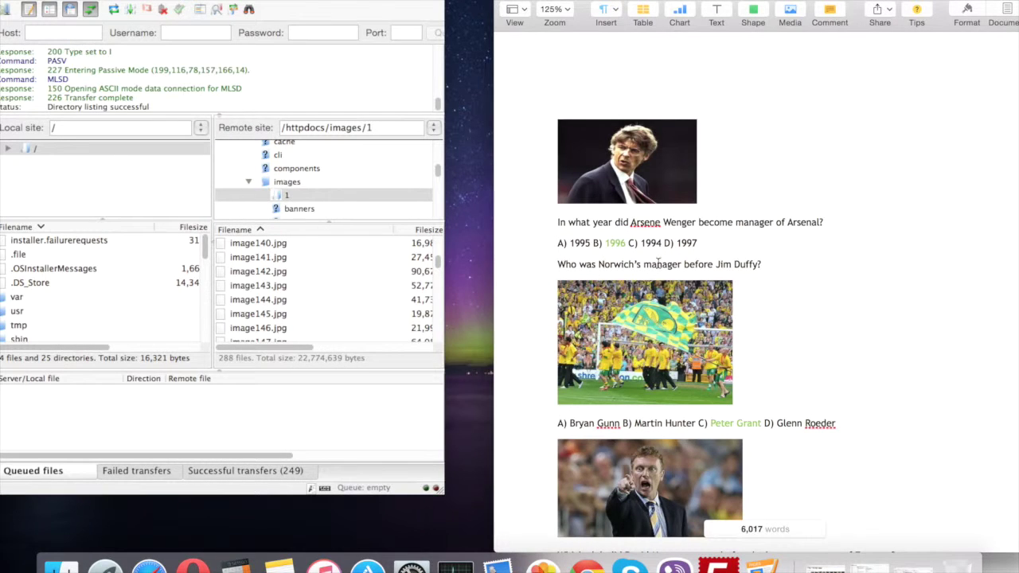
pyautogui.moveTo(761, 264); pyautogui.dragTo(556, 264)
pyautogui.press('super+c')
pyautogui.press('super+Tab')
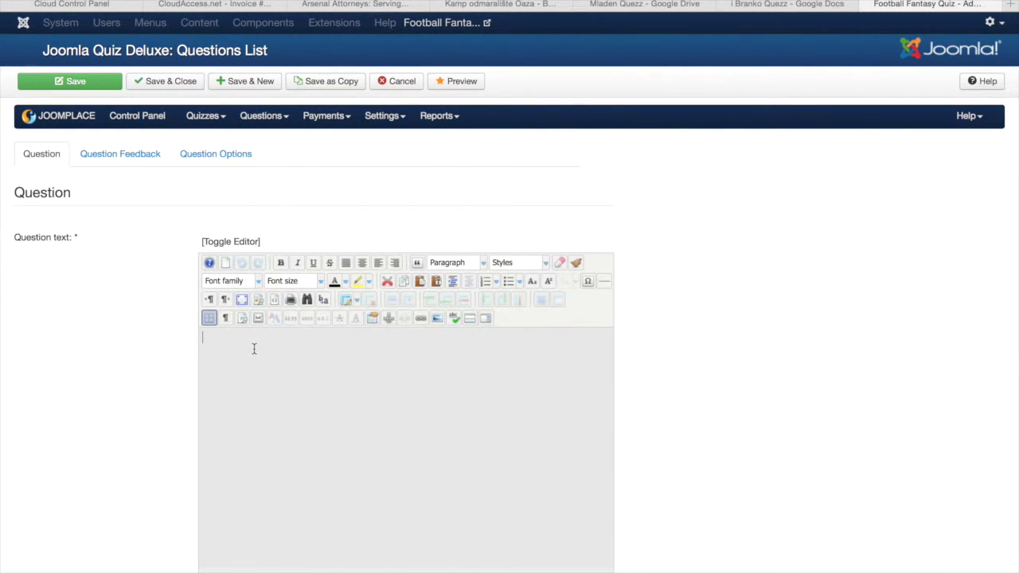
pyautogui.press('super+v')
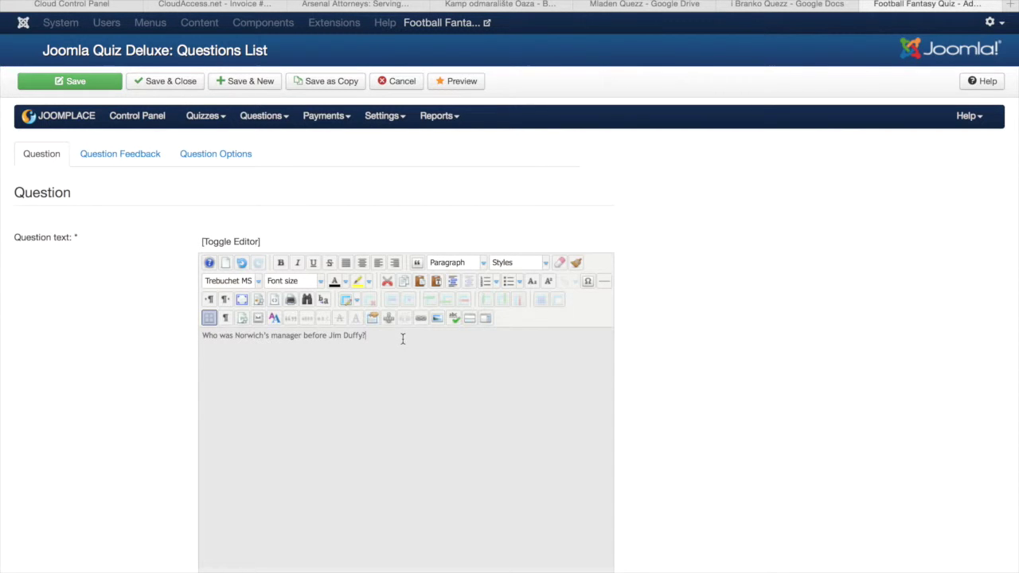
# Clear the formatting of the pasted question text and insert a blank line above it
pyautogui.moveTo(403, 339); pyautogui.dragTo(99, 319)
pyautogui.click(560, 262)
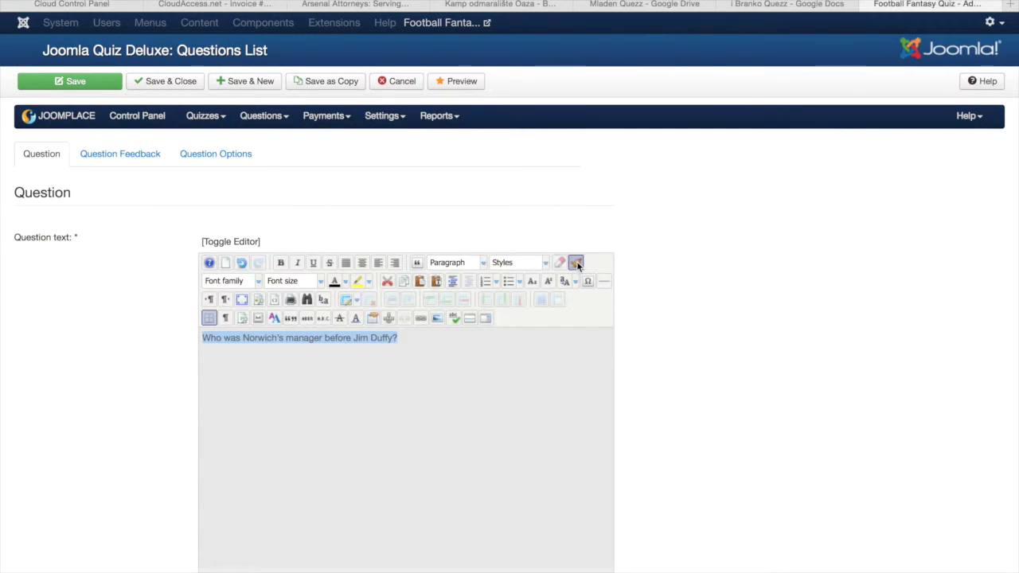
pyautogui.click(464, 406)
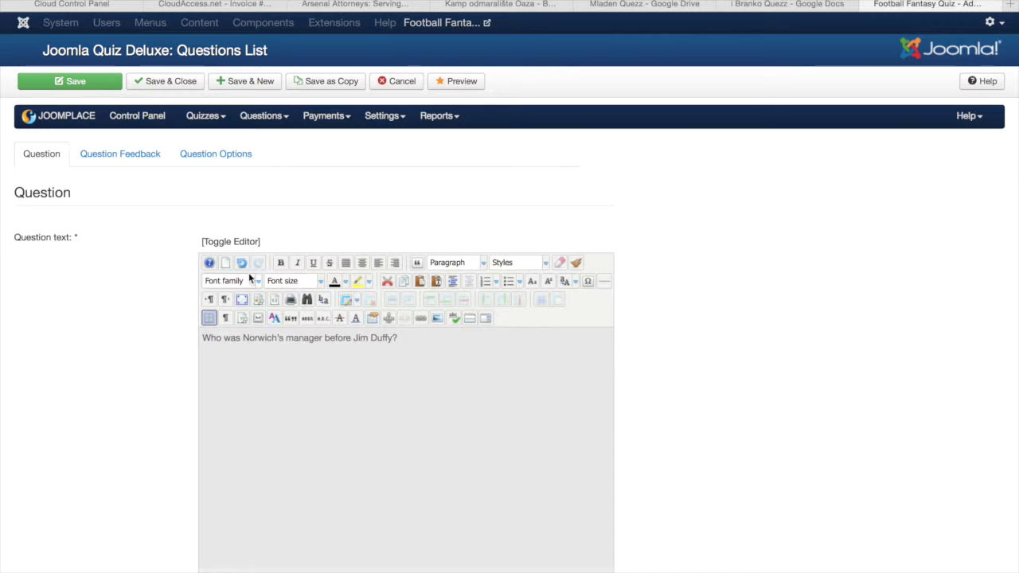
pyautogui.click(203, 337)
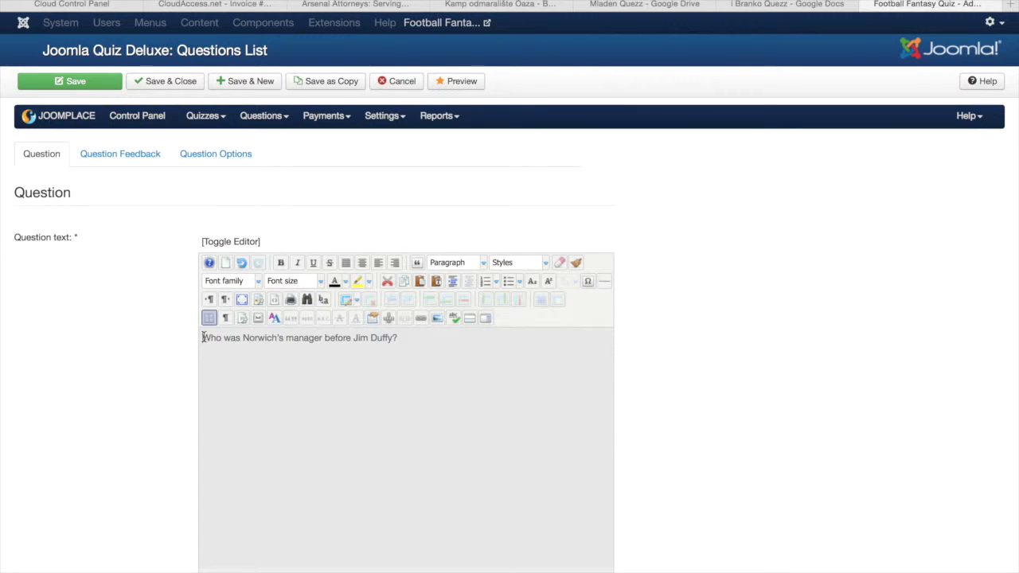
pyautogui.press('Return')
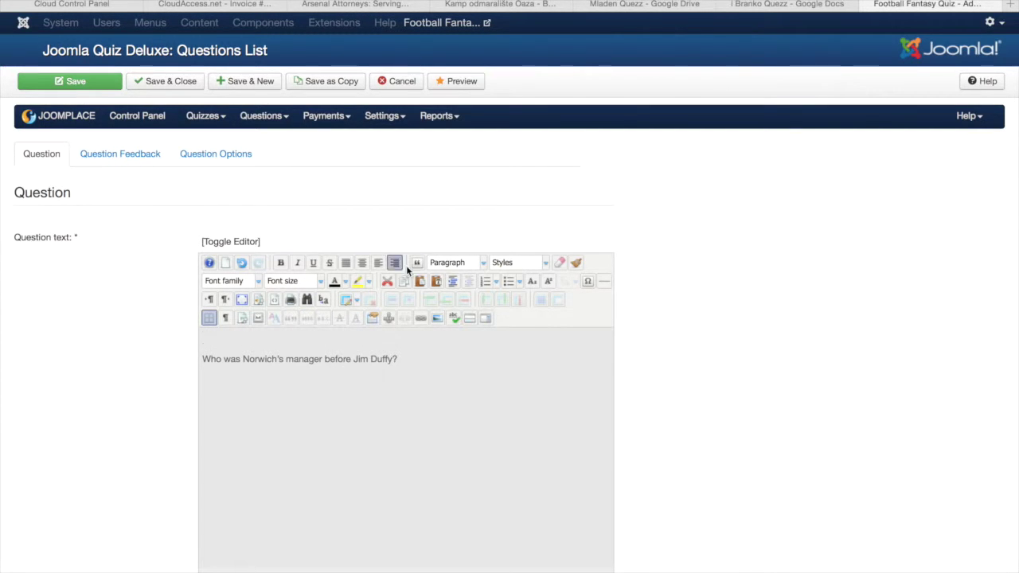
# Open image folder 1 in the Image Manager and check the Norwich question's photo in the Pages document
pyautogui.click(441, 321)
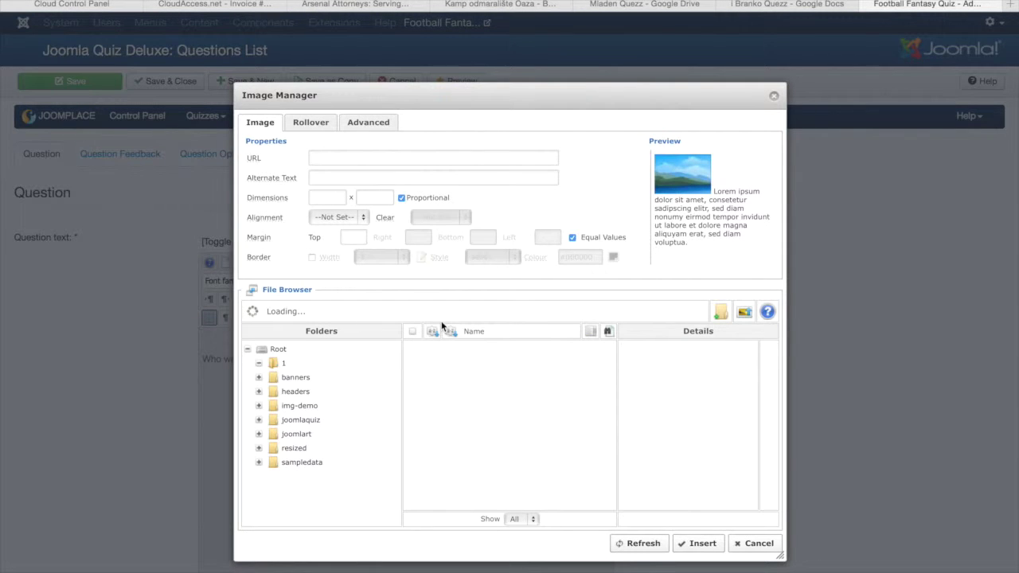
pyautogui.click(285, 362)
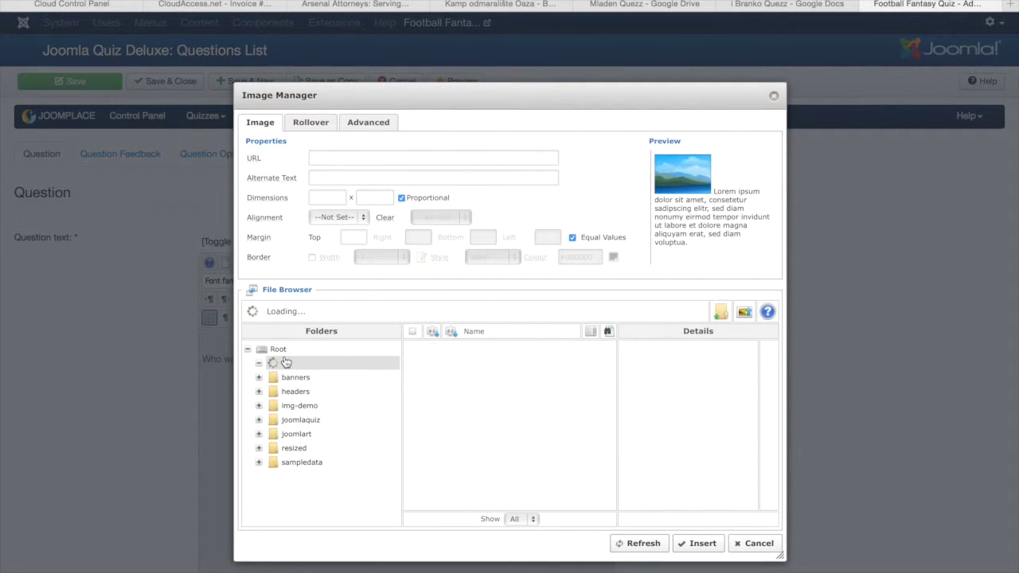
pyautogui.press('super+Tab')
pyautogui.press('super+Tab')
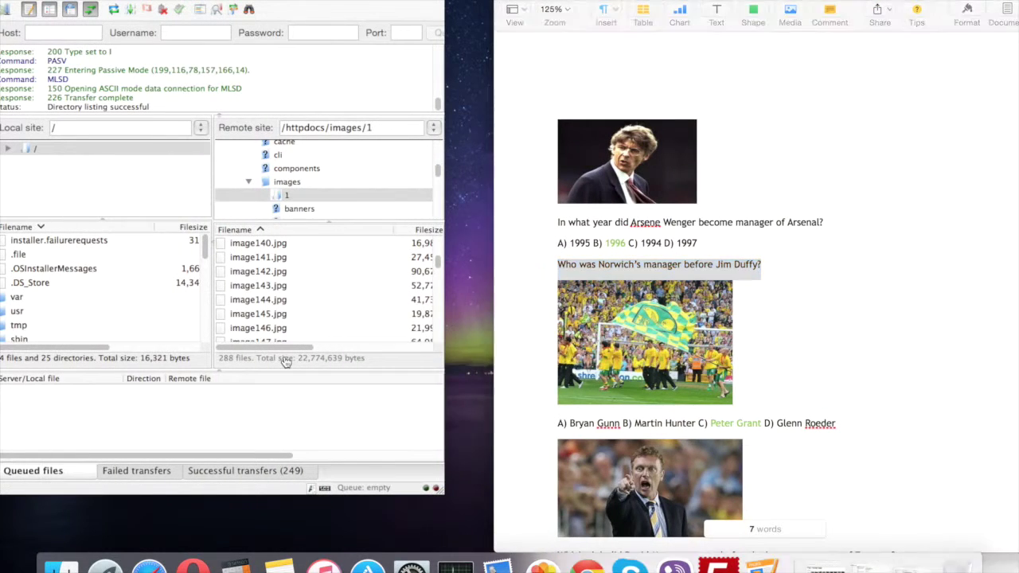
# Preview the images in folder 1 to find the Norwich flag photo and insert image2.jpg above the question text
pyautogui.click(477, 379)
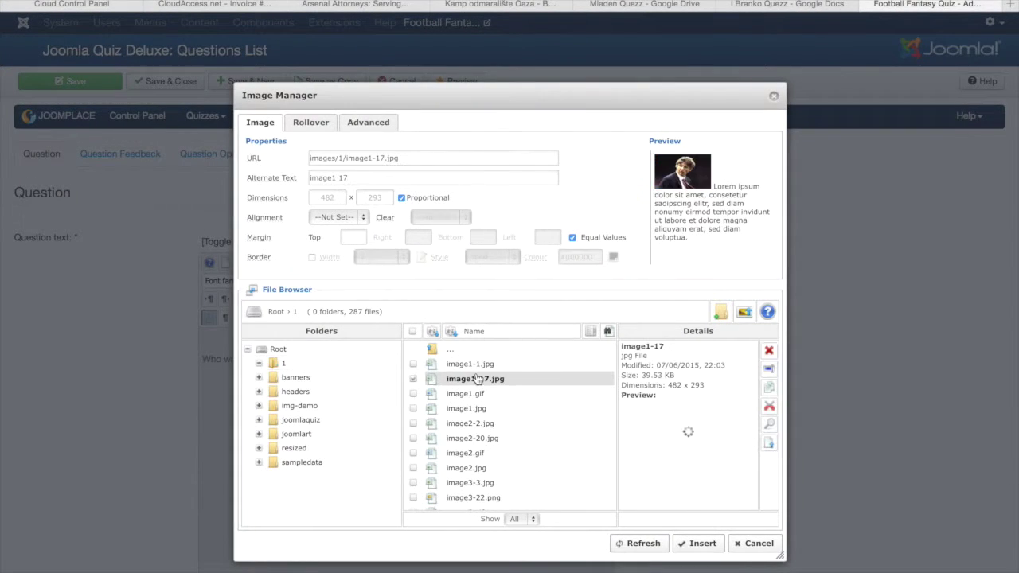
pyautogui.click(482, 365)
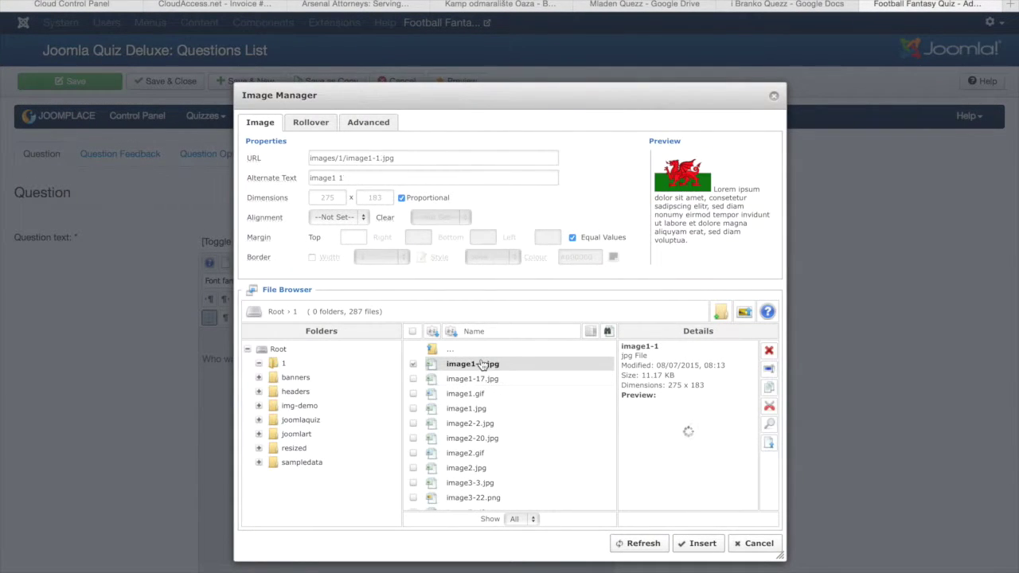
pyautogui.click(475, 395)
pyautogui.click(478, 409)
pyautogui.click(478, 424)
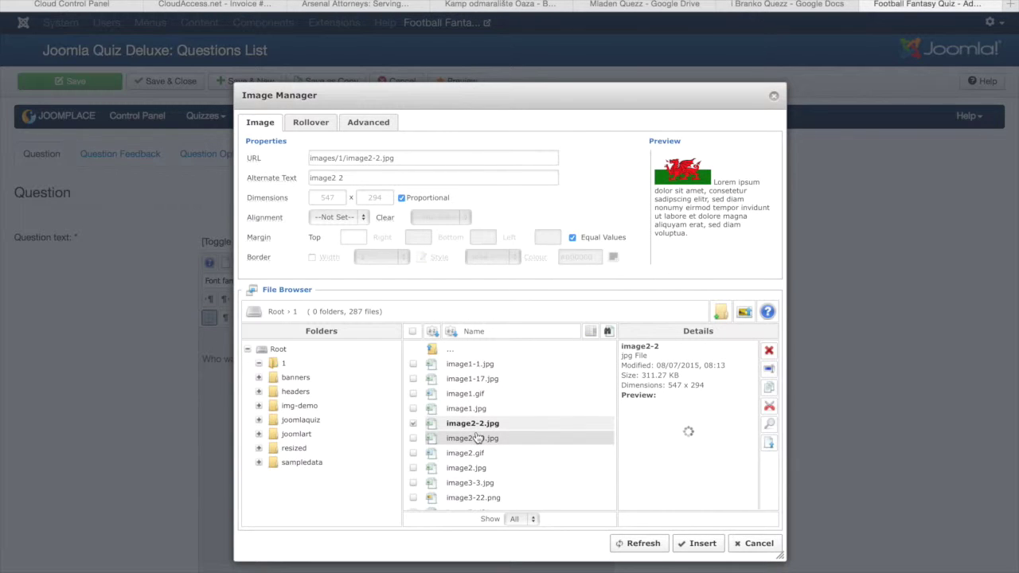
pyautogui.click(477, 437)
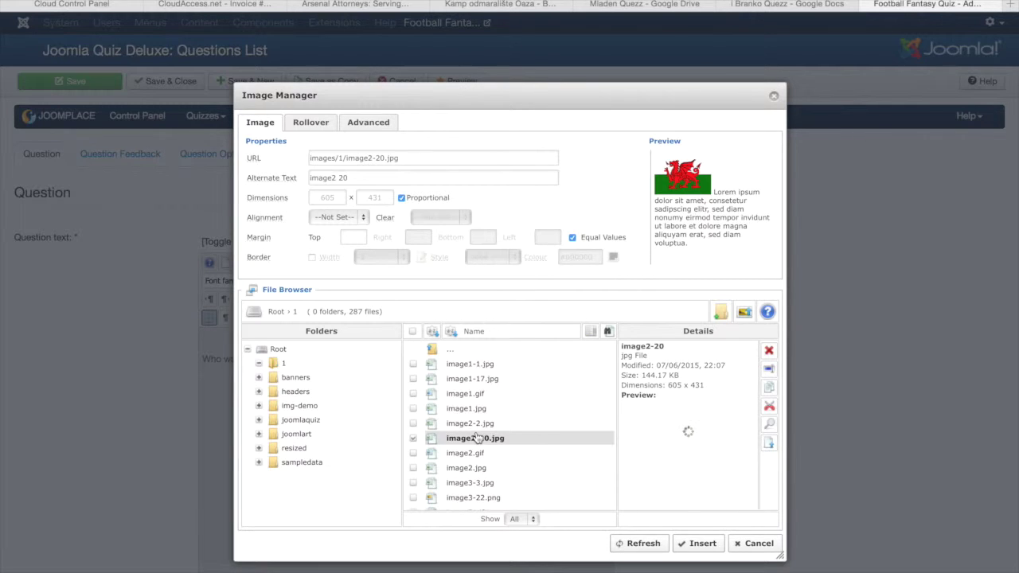
pyautogui.click(473, 453)
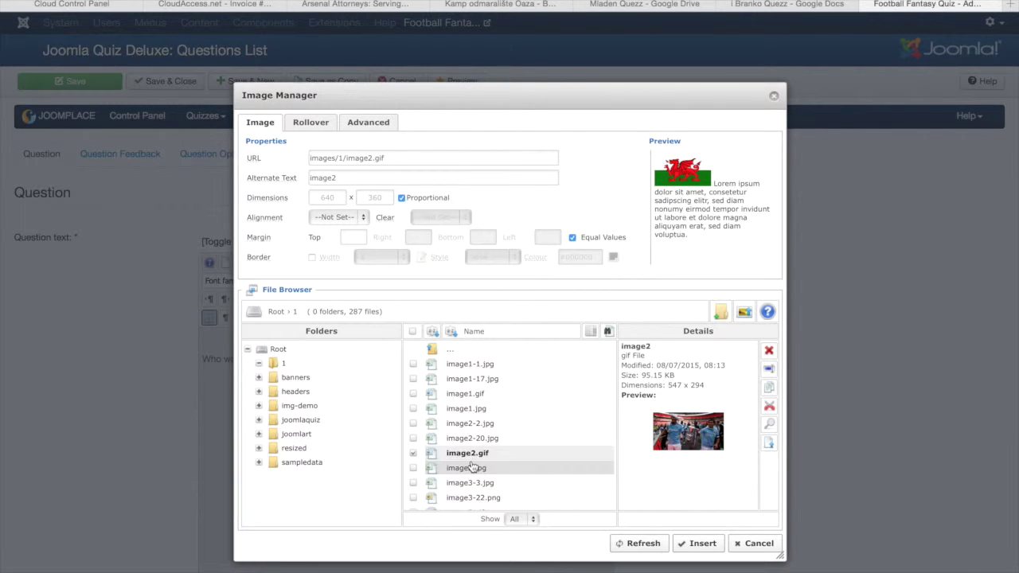
pyautogui.click(472, 467)
pyautogui.scroll(-3, 473, 457)
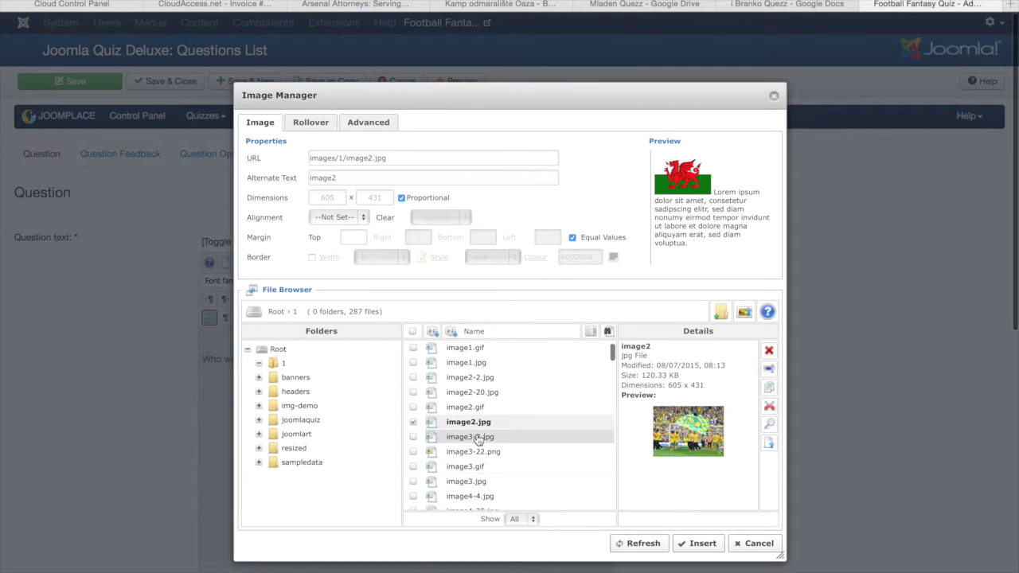
pyautogui.click(698, 543)
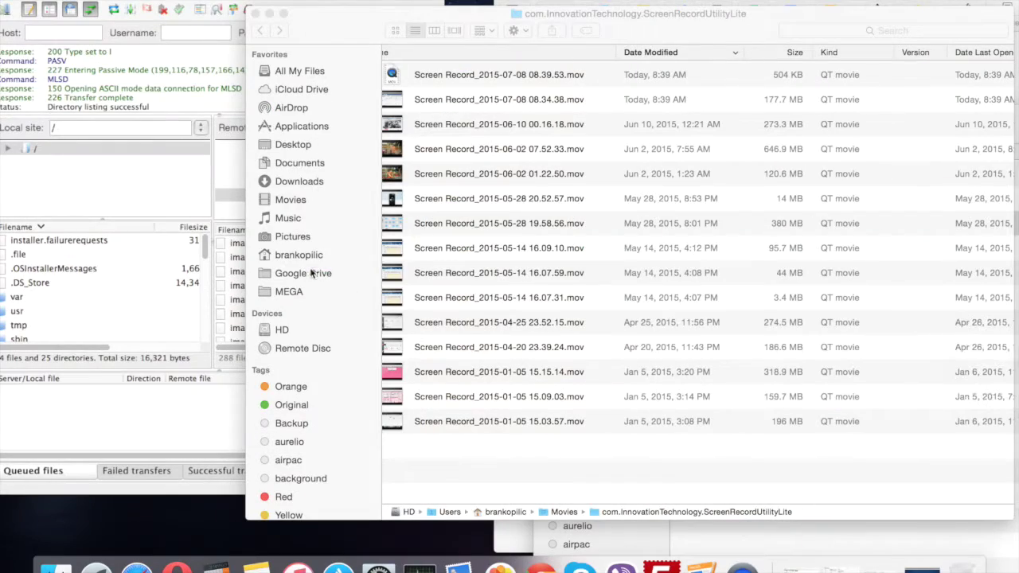
# Minimize the Finder window with the screen recordings and switch back to the question editor in Safari
pyautogui.click(269, 14)
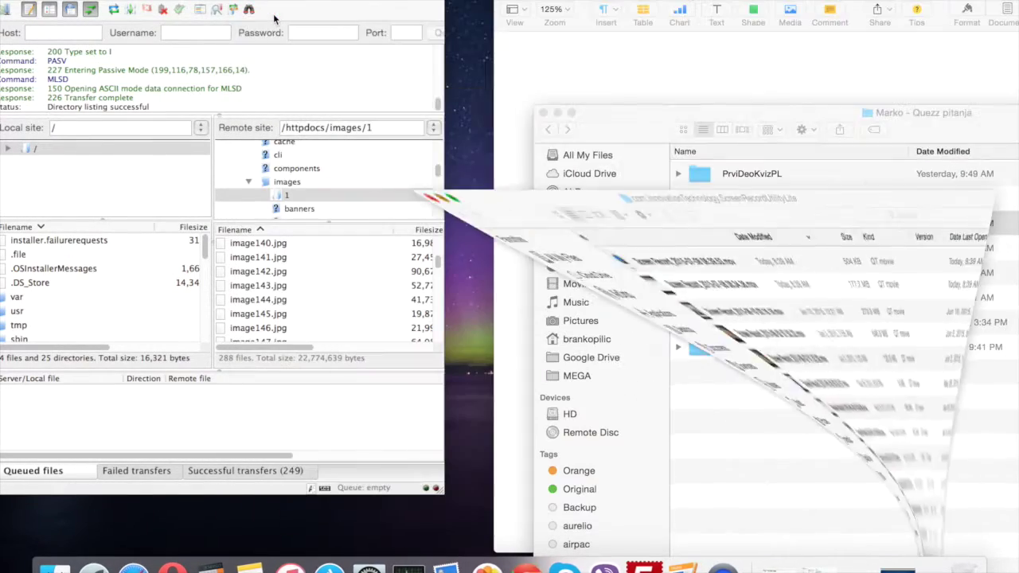
pyautogui.press('super+Tab')
pyautogui.press('super+Tab')
pyautogui.press('super+Tab')
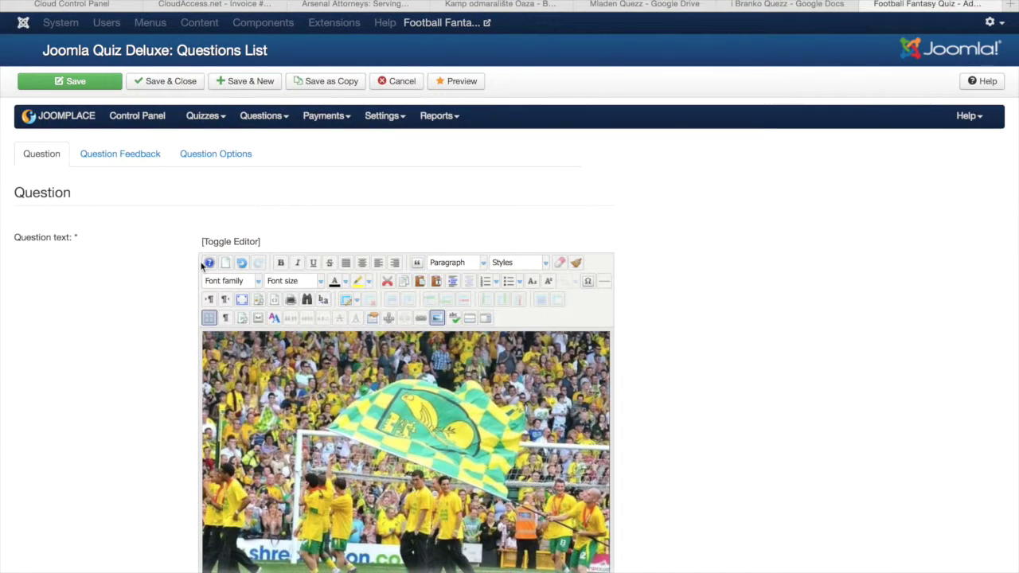
# Assign the question to quiz 1 and question category 1, and set its points to 1
pyautogui.scroll(-5, 165, 275)
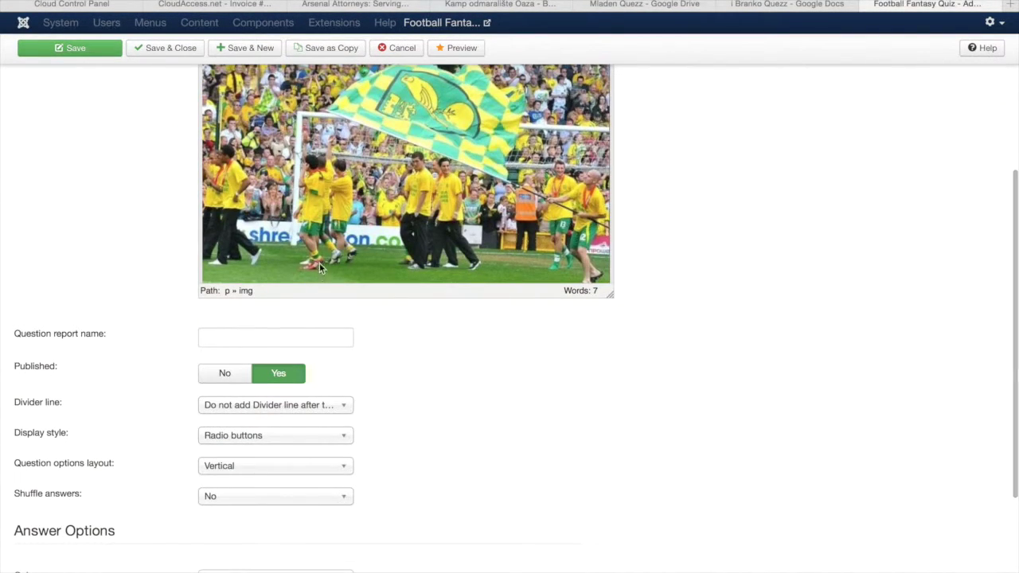
pyautogui.scroll(-2, 323, 251)
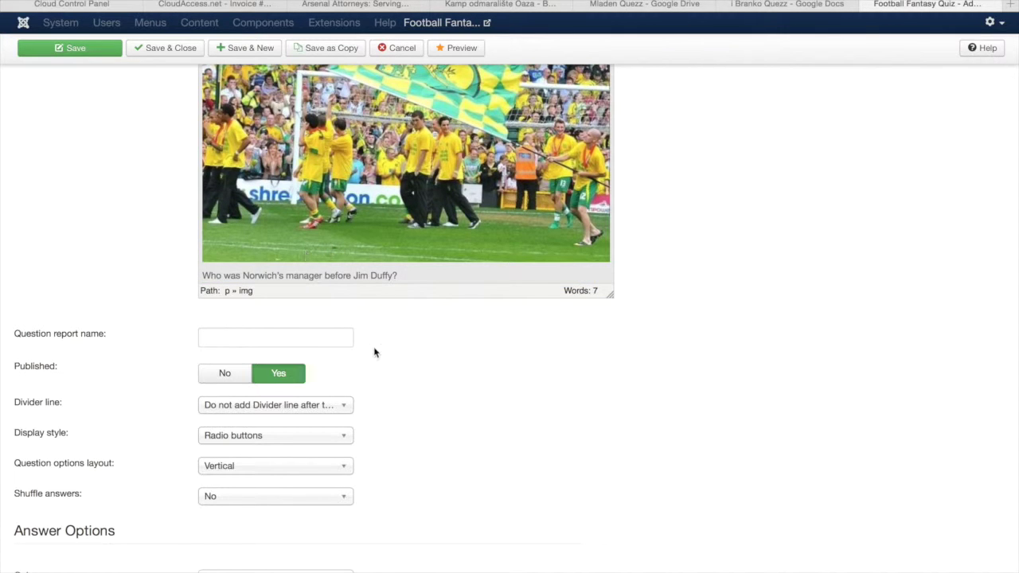
pyautogui.scroll(-3, 373, 366)
pyautogui.scroll(-1, 373, 366)
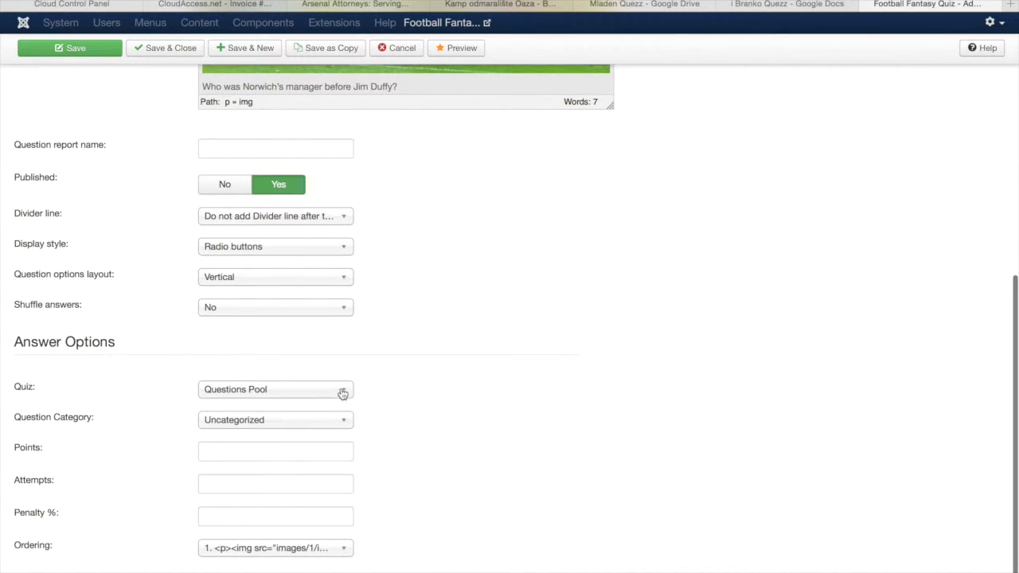
pyautogui.click(343, 392)
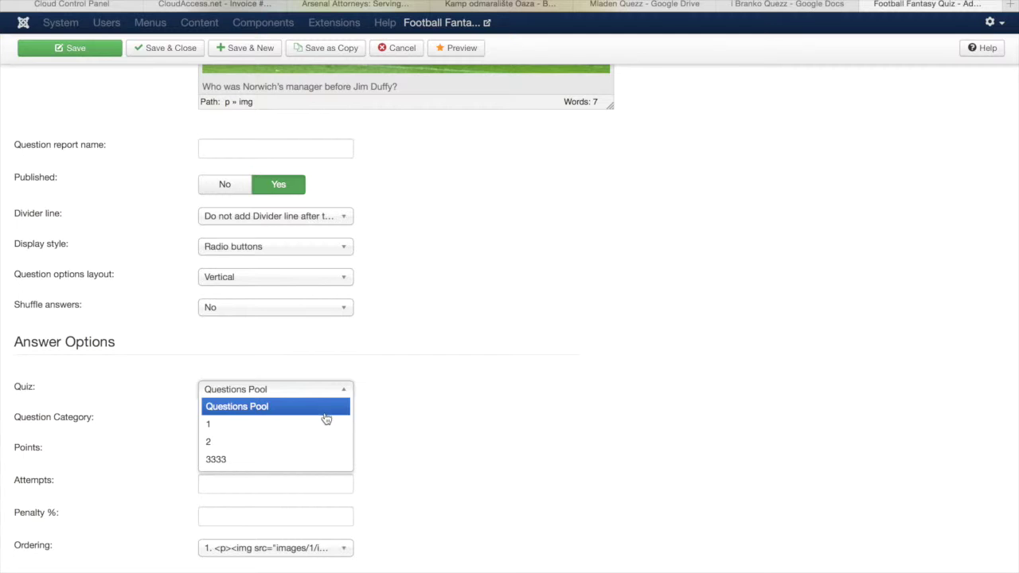
pyautogui.click(326, 422)
pyautogui.click(324, 423)
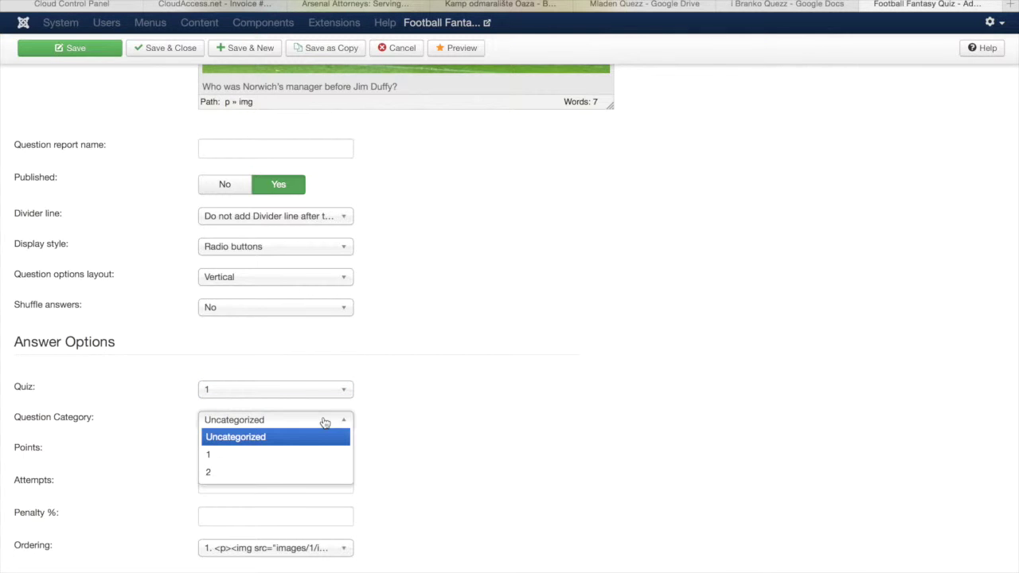
pyautogui.click(296, 453)
pyautogui.click(292, 452)
pyautogui.write('1')
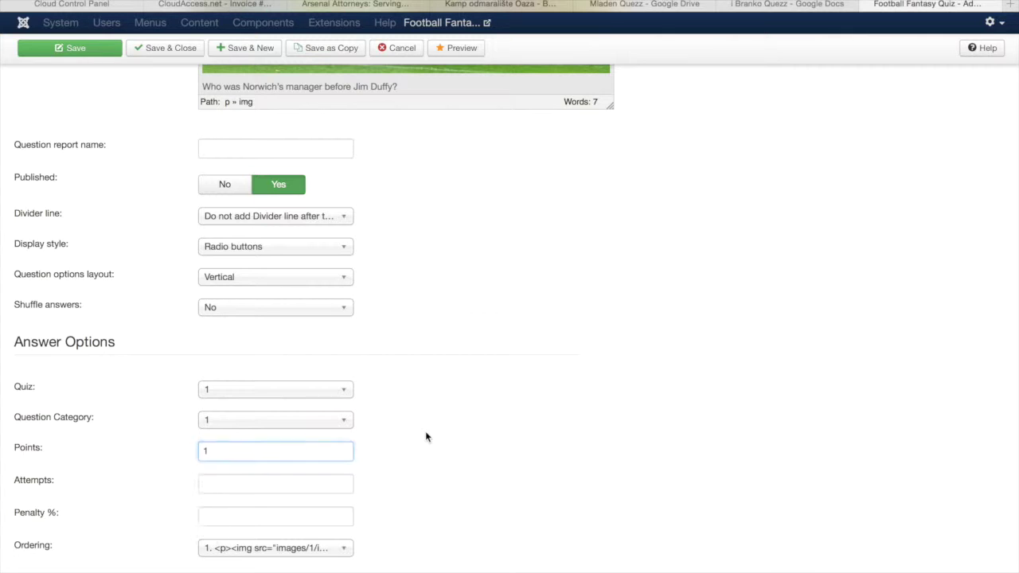
pyautogui.click(425, 436)
# Open the question's options section for adding answers
pyautogui.scroll(10, 426, 437)
pyautogui.click(158, 157)
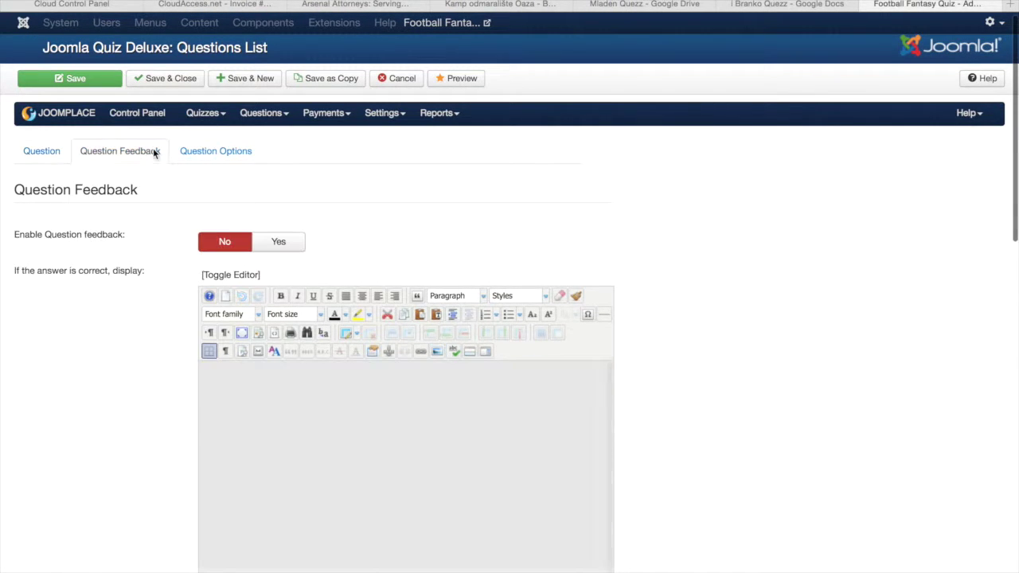
pyautogui.click(210, 158)
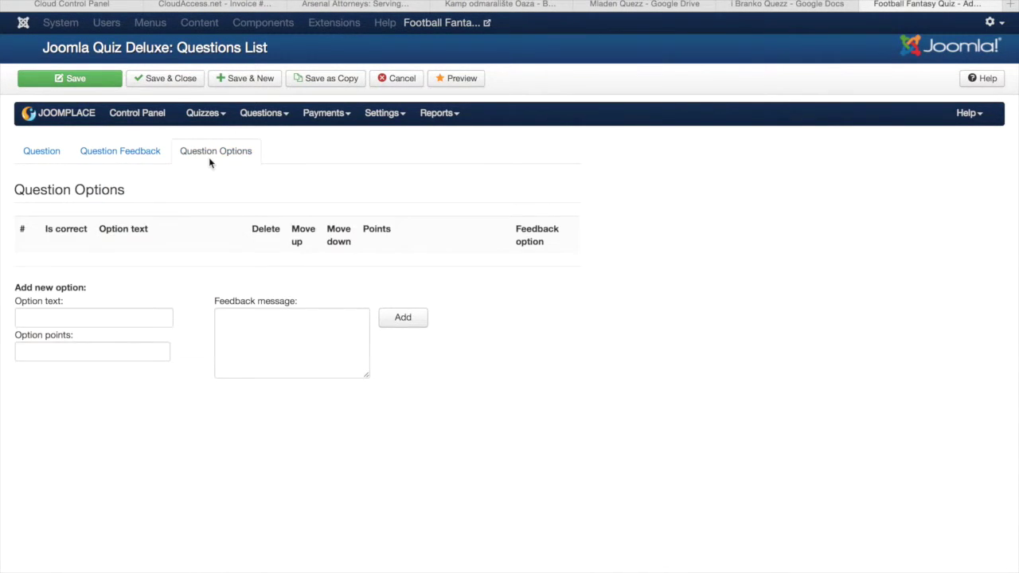
# Copy answer A, Bryan Gunn, from the Norwich question in the Pages document and add it as the first option in Safari
pyautogui.press('super+Tab')
pyautogui.press('super+Tab')
pyautogui.press('super+Tab')
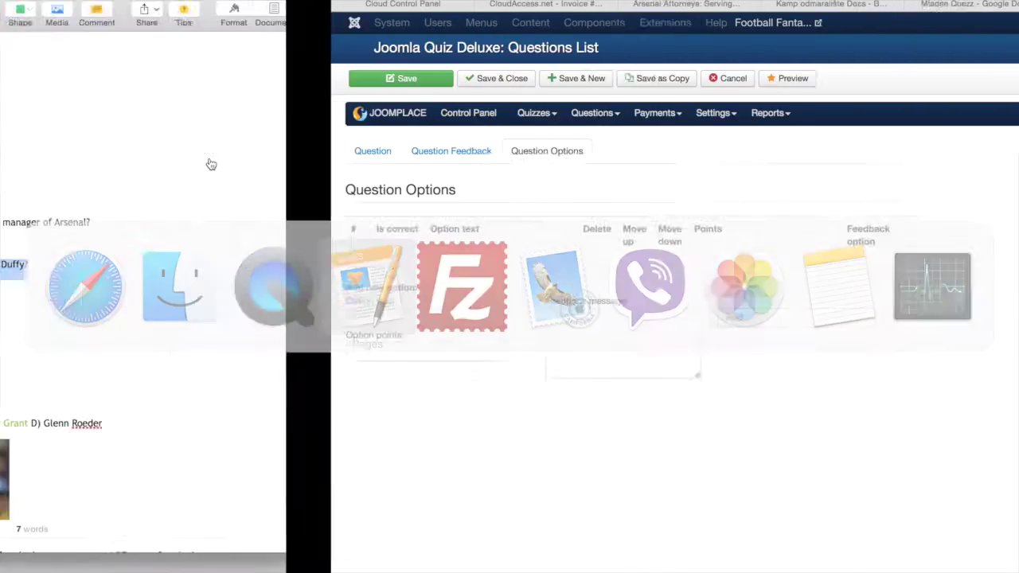
pyautogui.scroll(-4, 716, 436)
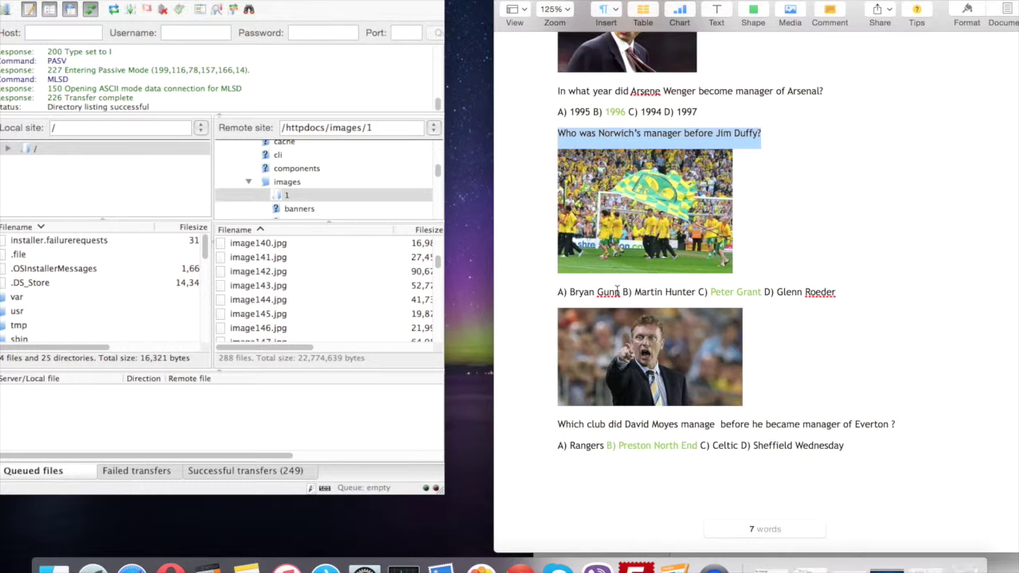
pyautogui.moveTo(619, 291); pyautogui.dragTo(570, 292)
pyautogui.press('super+c')
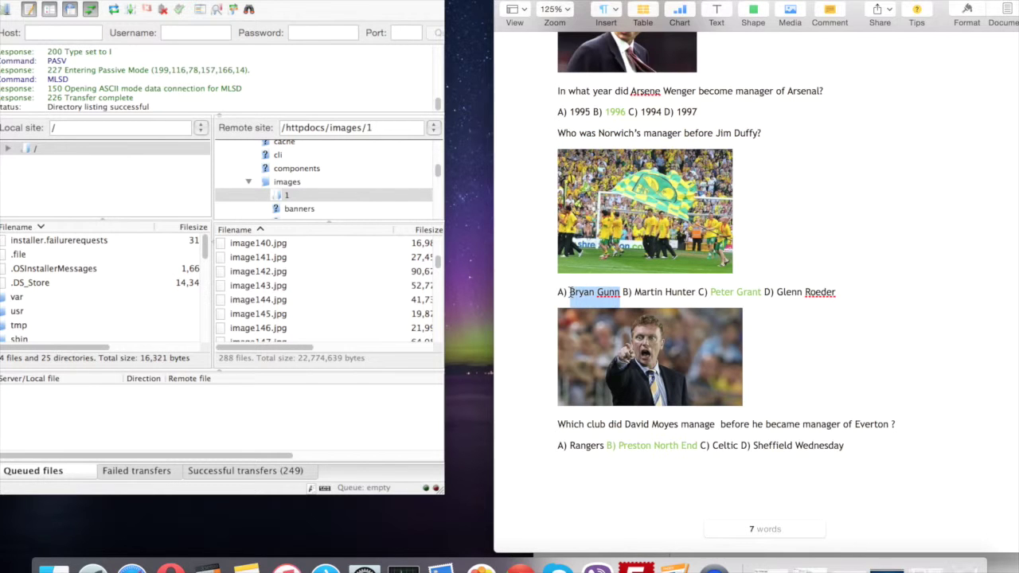
pyautogui.press('super+Tab')
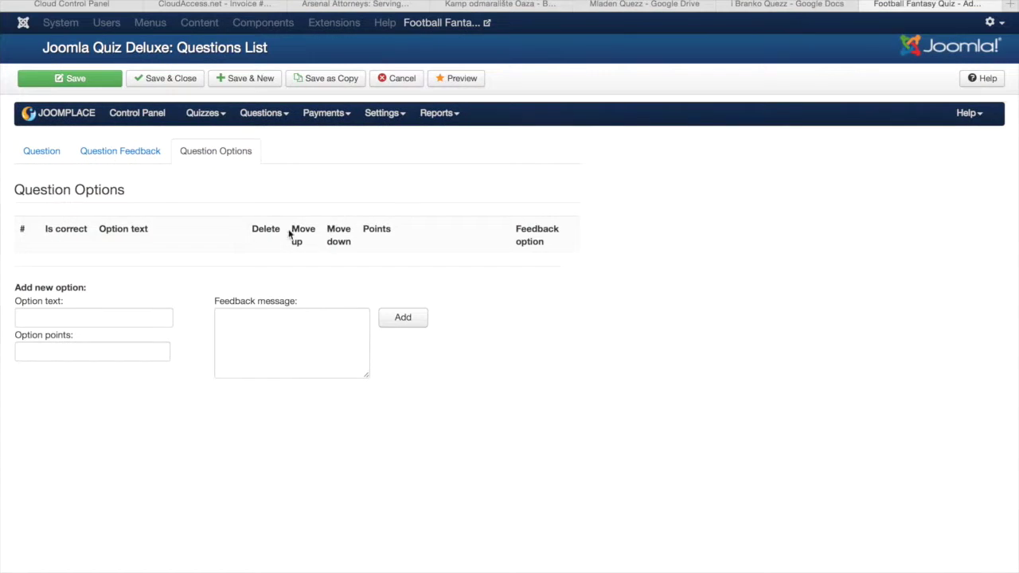
pyautogui.click(126, 314)
pyautogui.press('super+v')
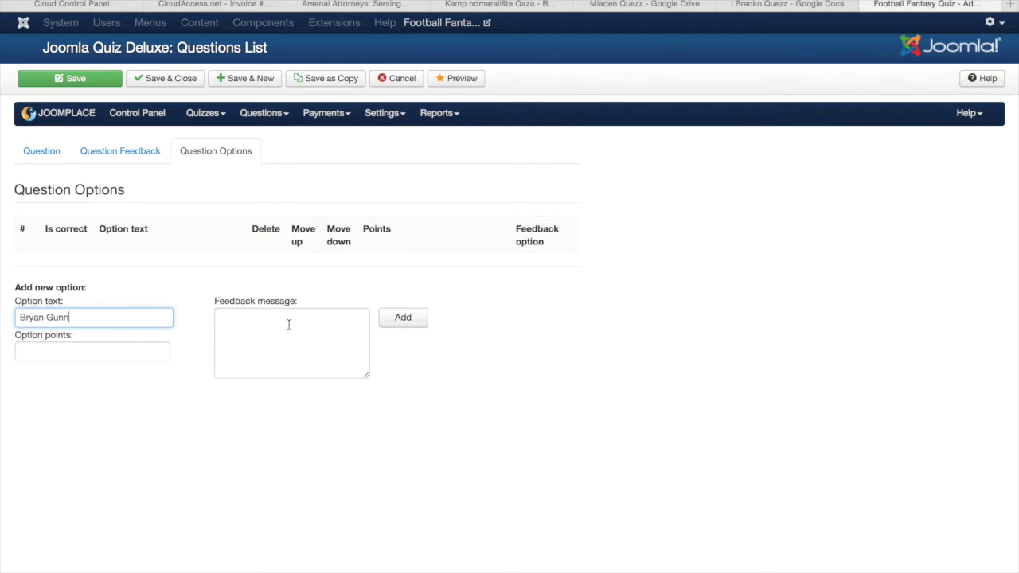
pyautogui.click(404, 320)
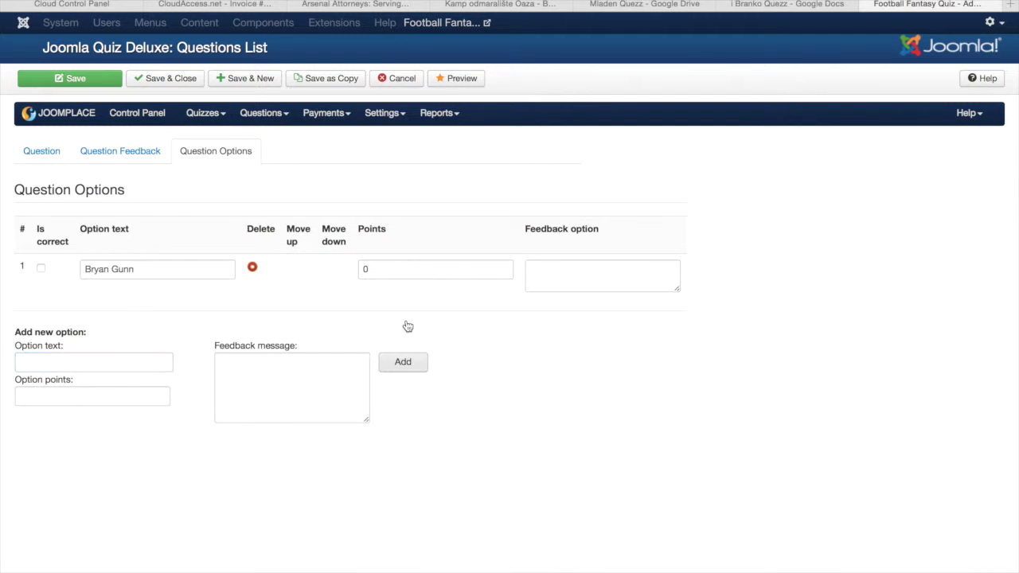
# Copy answer B of the Norwich question from Pages and add it in Safari as the second option, Martin Hunte
pyautogui.press('super+Tab')
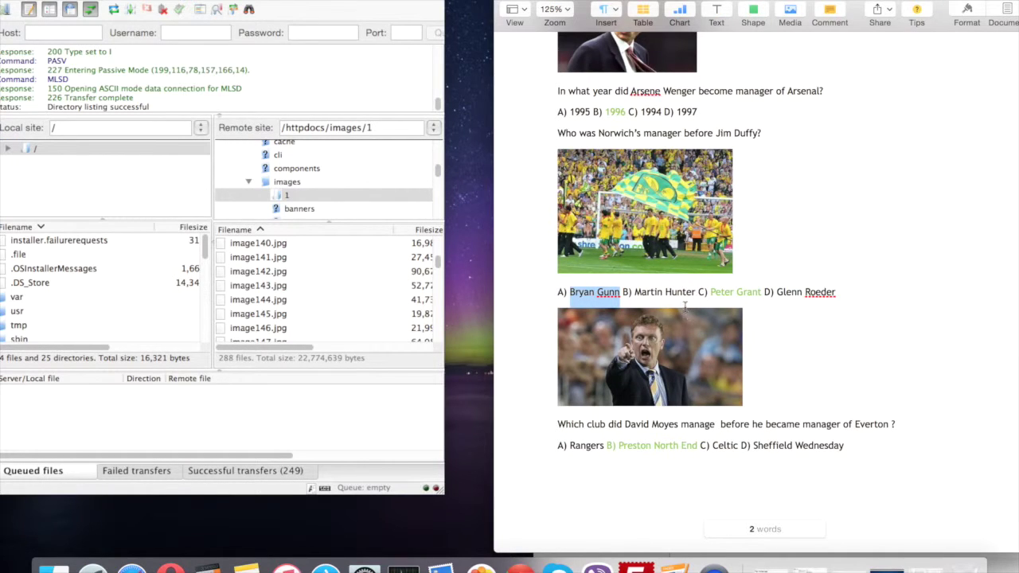
pyautogui.moveTo(695, 291); pyautogui.dragTo(633, 287)
pyautogui.press('super+c')
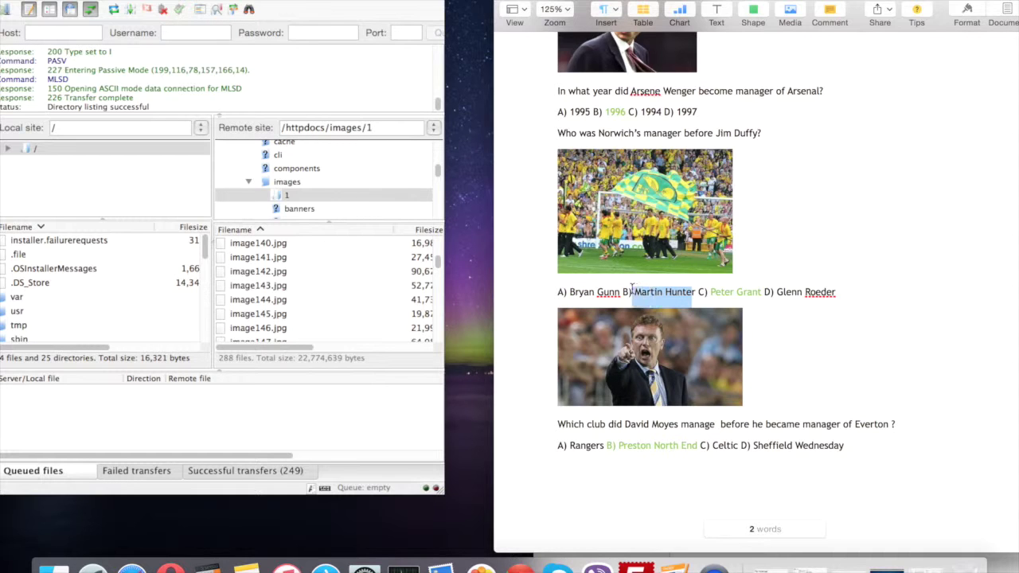
pyautogui.press('super+Tab')
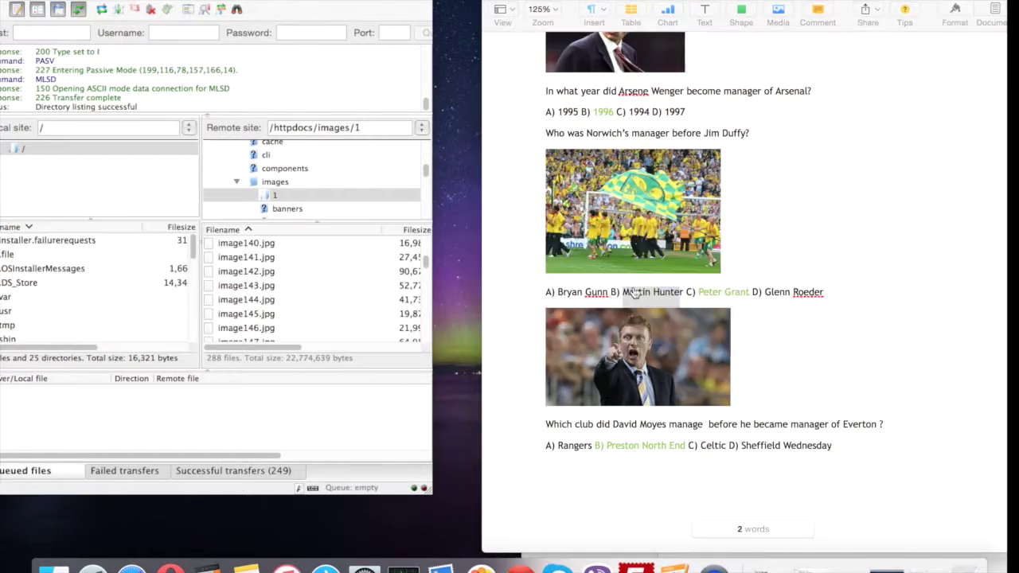
pyautogui.click(121, 361)
pyautogui.press('super+v')
pyautogui.click(403, 362)
# Copy answer C, Peter Grant, from the Pages document and add it in Safari as the third option
pyautogui.press('super+Tab')
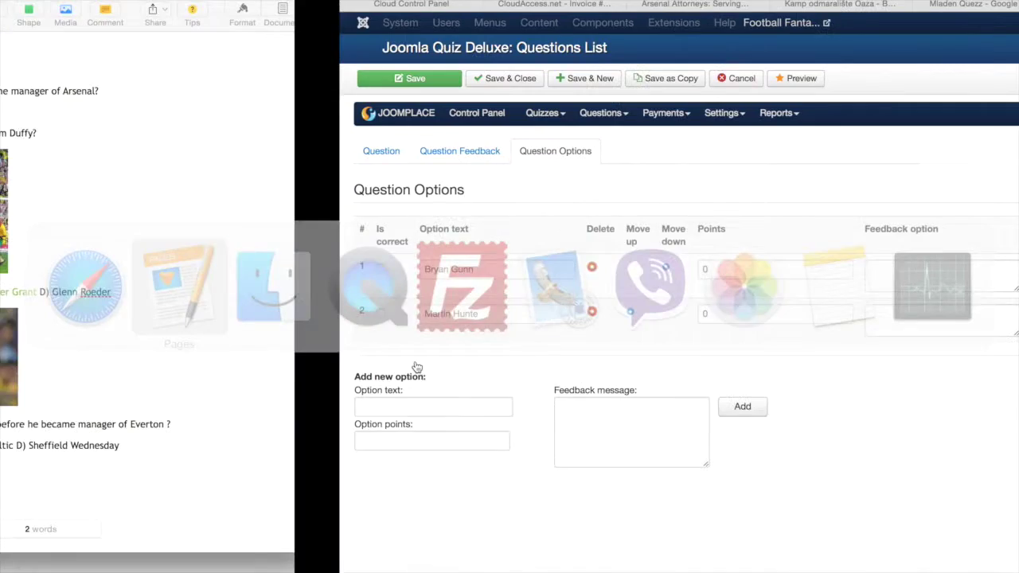
pyautogui.moveTo(762, 291); pyautogui.dragTo(709, 292)
pyautogui.press('super+c')
pyautogui.press('super+Tab')
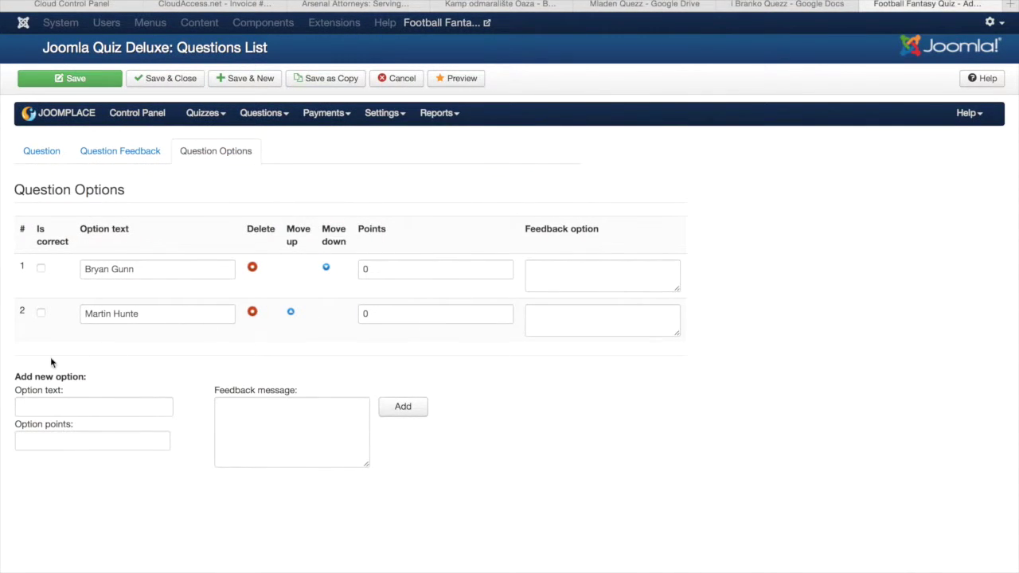
pyautogui.click(52, 403)
pyautogui.press('super+v')
pyautogui.click(403, 406)
# Copy answer D, Glenn Roeder, from the Pages document and add it in Safari as the fourth option
pyautogui.press('super+Tab')
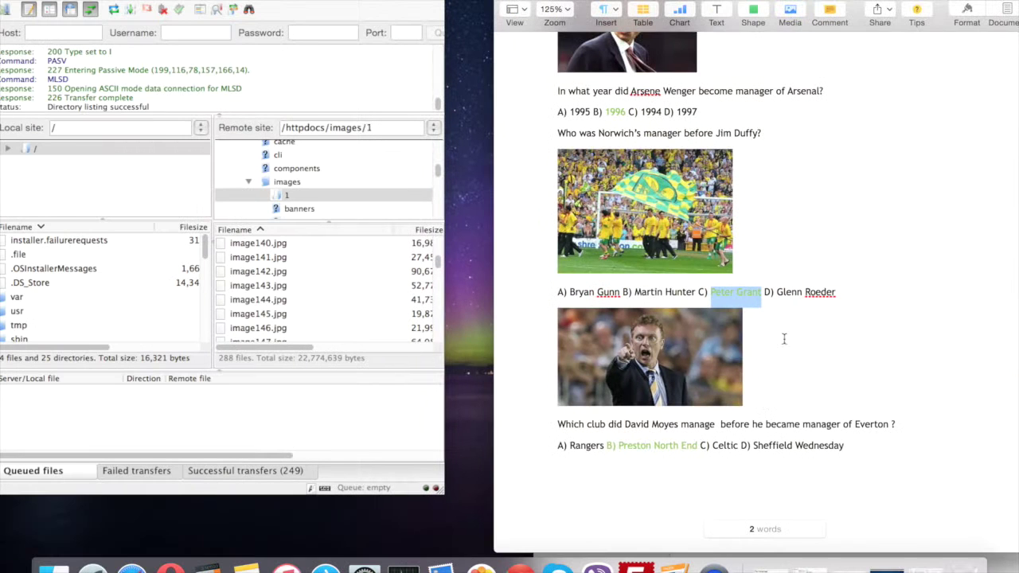
pyautogui.moveTo(837, 291); pyautogui.dragTo(775, 292)
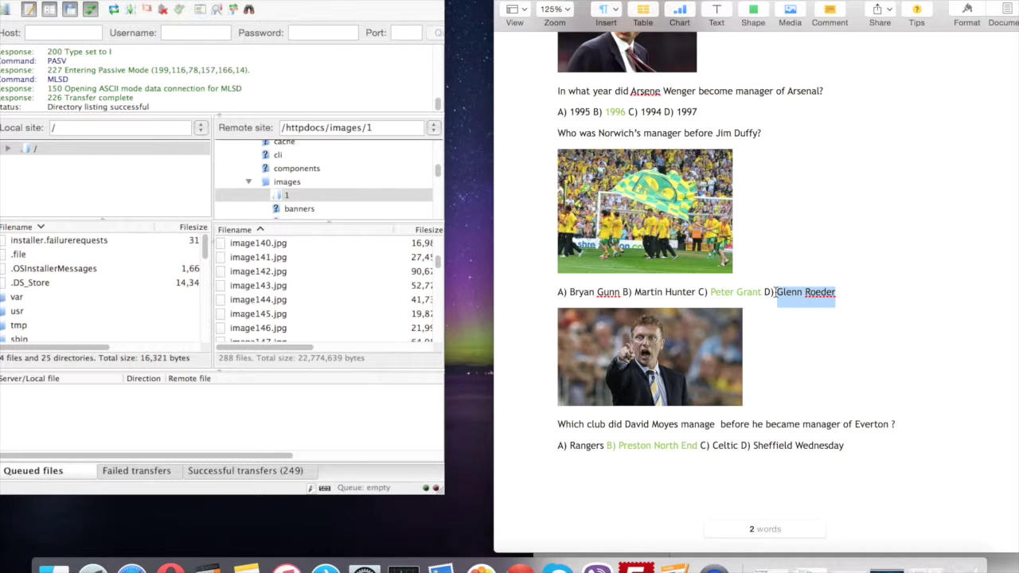
pyautogui.press('super+Tab')
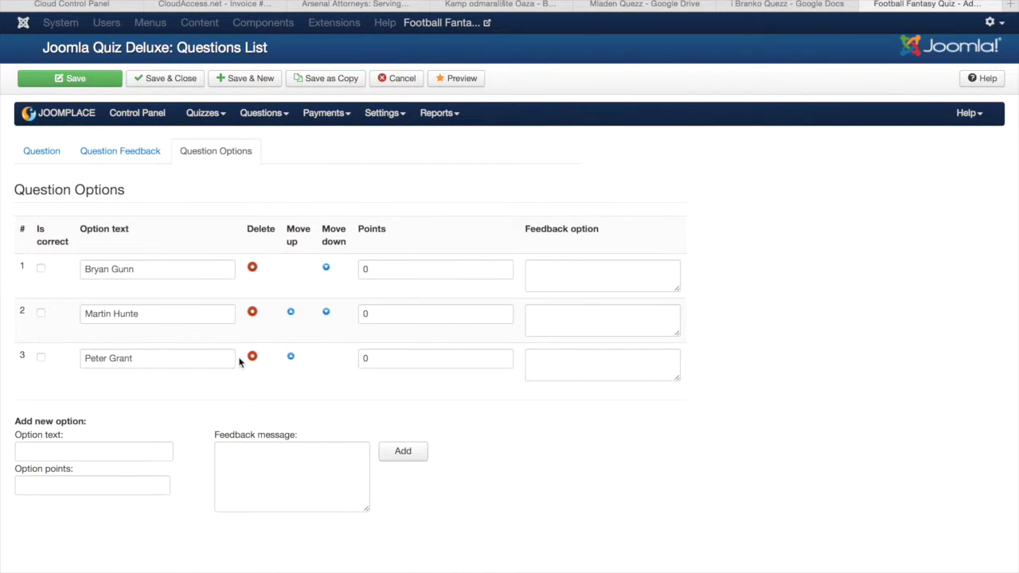
pyautogui.click(48, 451)
pyautogui.press('super+v')
pyautogui.click(406, 451)
pyautogui.click(405, 451)
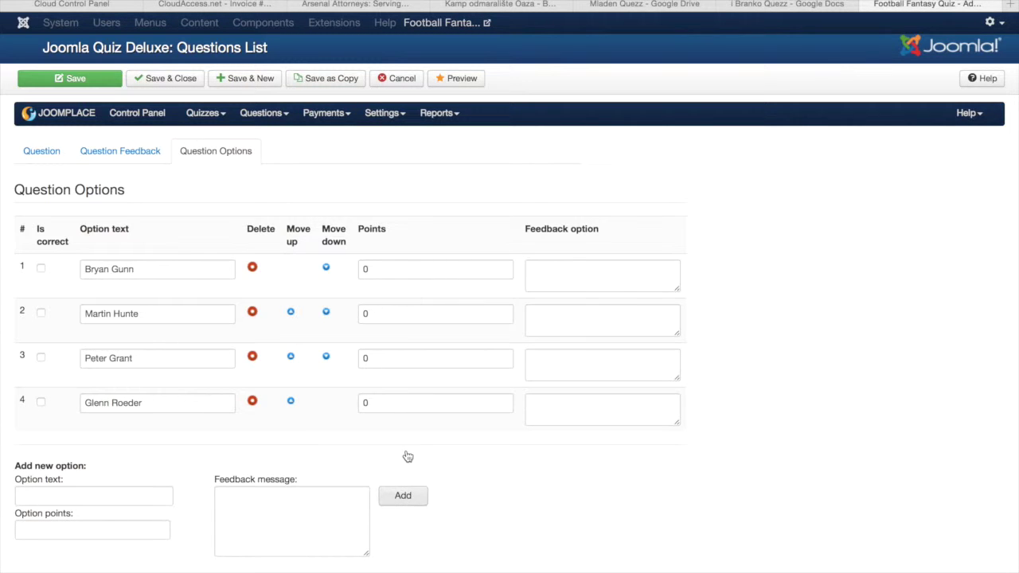
# Check the correct answer in the Pages document, mark Peter Grant as correct in Safari and save the question
pyautogui.hotkey('ctrl', 'Left')
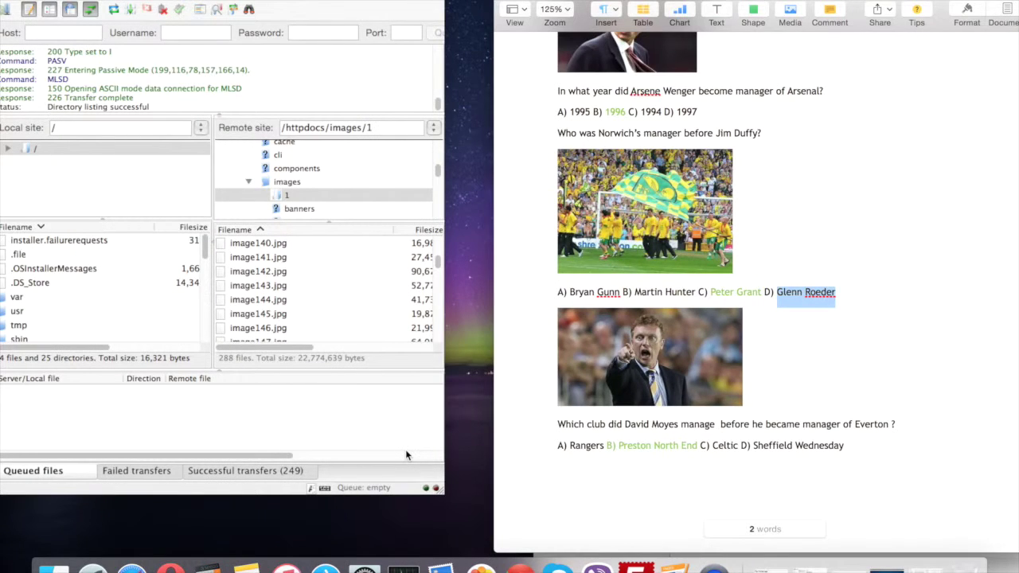
pyautogui.hotkey('ctrl', 'Right')
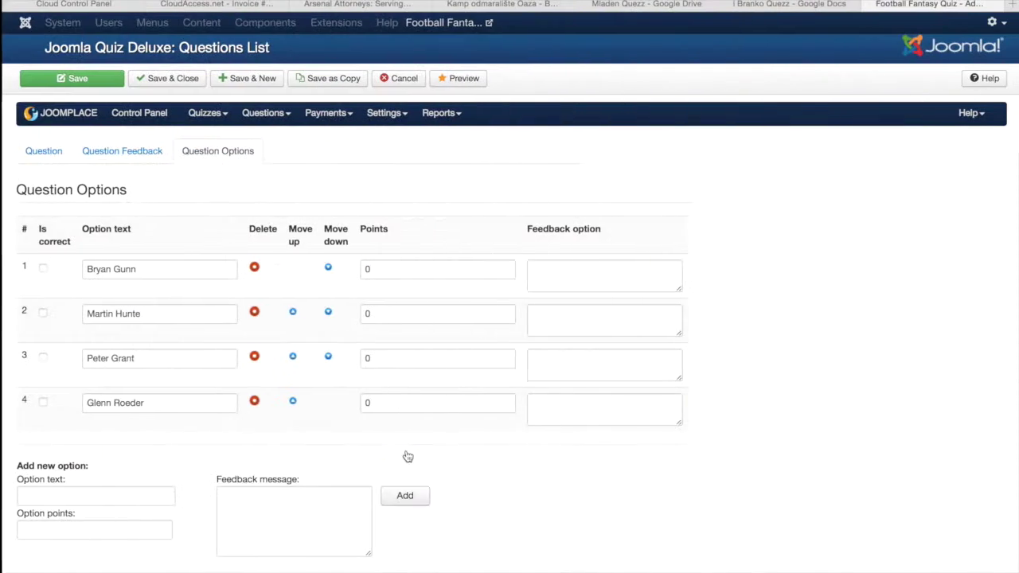
pyautogui.click(42, 359)
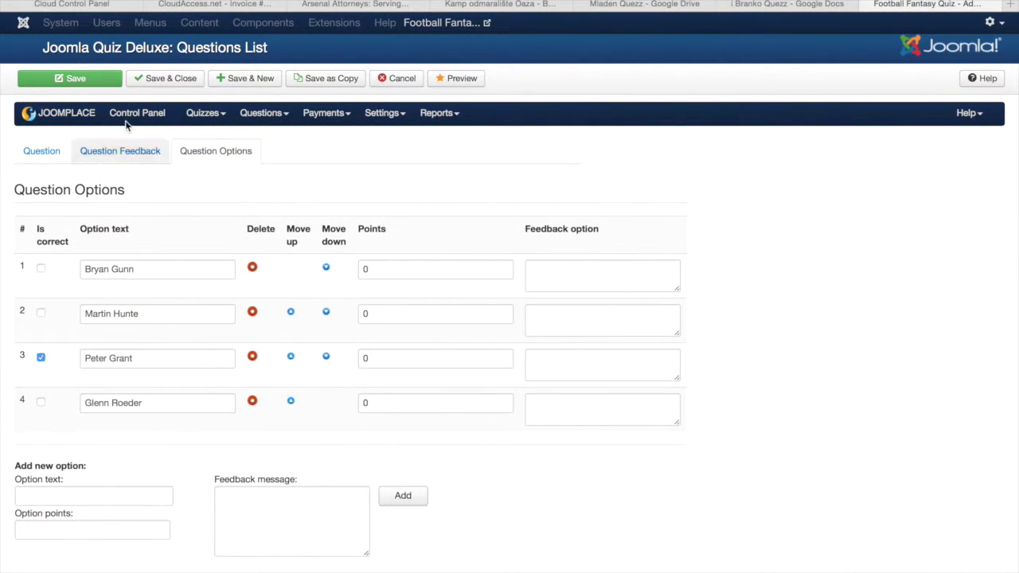
pyautogui.click(101, 80)
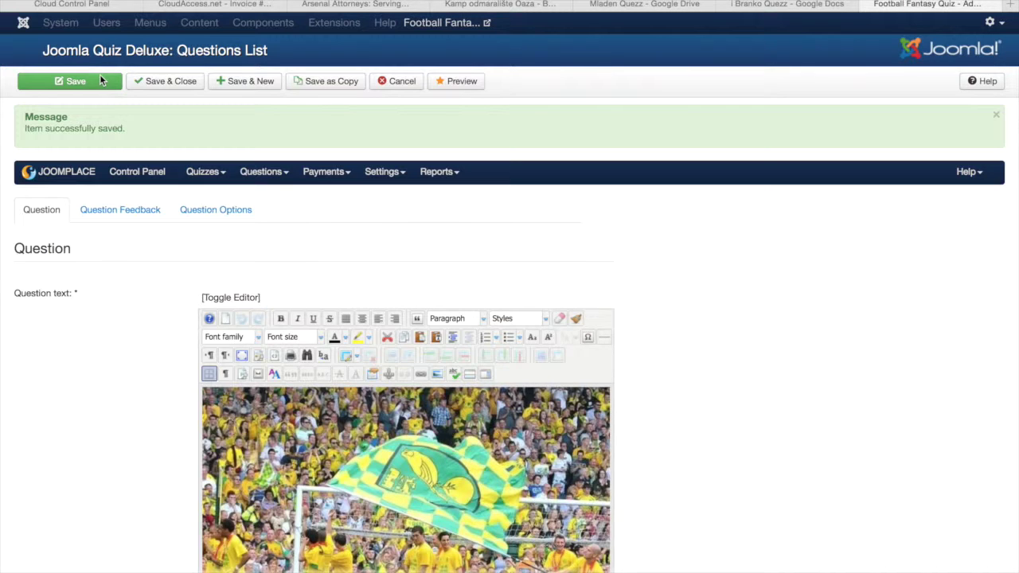
# Review the saved question's answer options, then save and close the question to return to the questions list
pyautogui.click(226, 220)
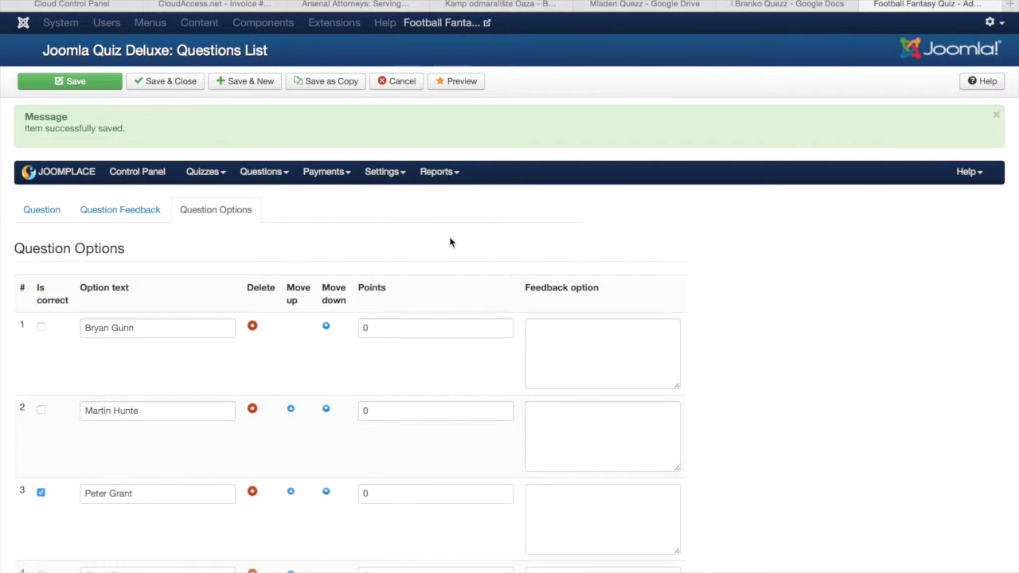
pyautogui.scroll(-3, 450, 243)
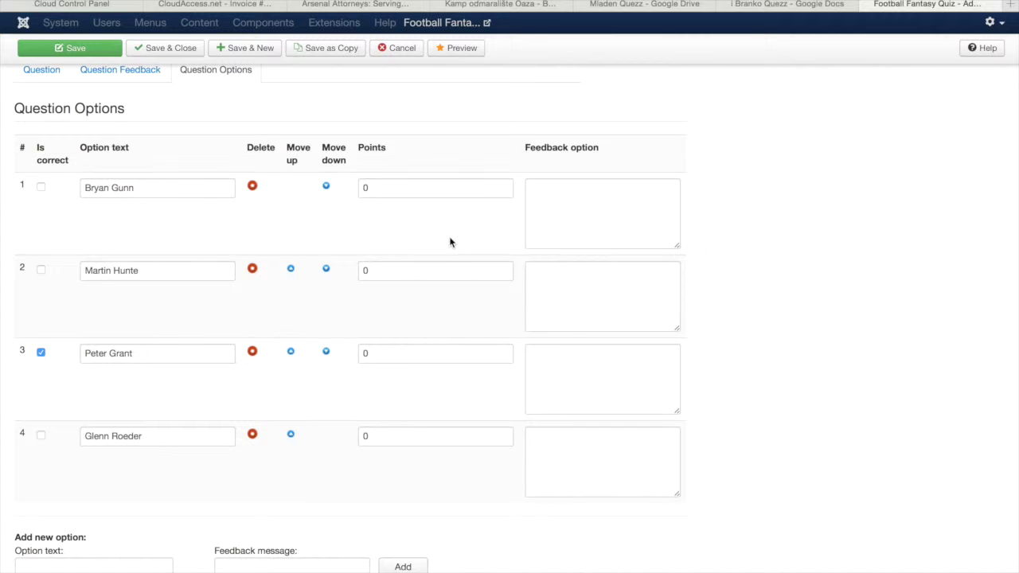
pyautogui.scroll(1, 450, 242)
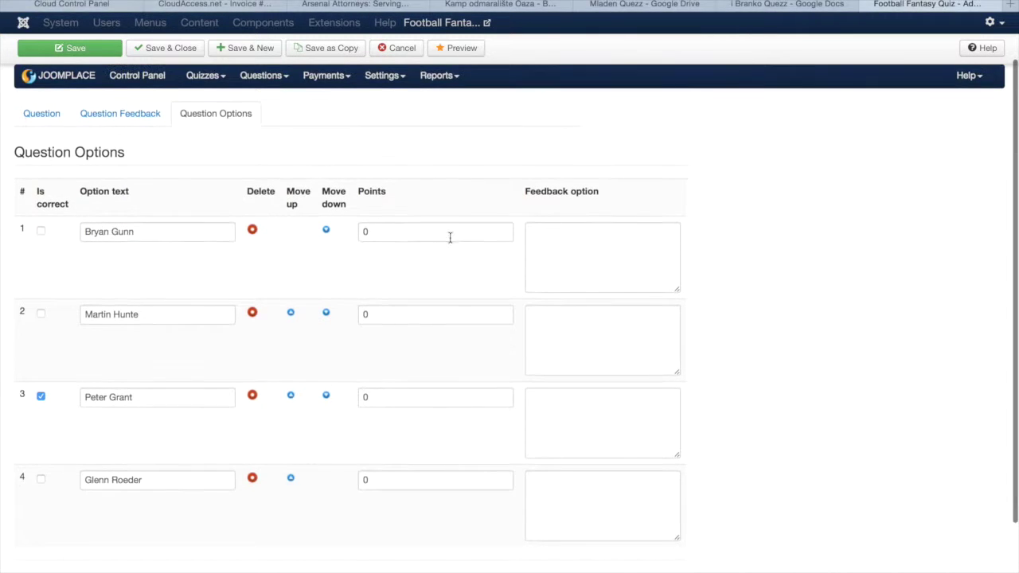
pyautogui.click(183, 50)
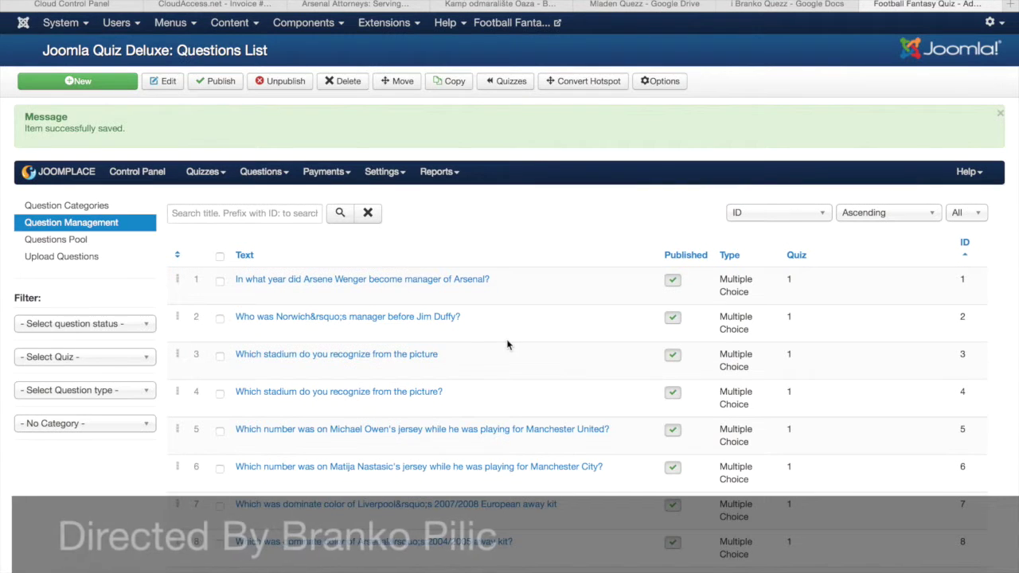
pyautogui.scroll(-4, 507, 344)
pyautogui.scroll(-20, 507, 344)
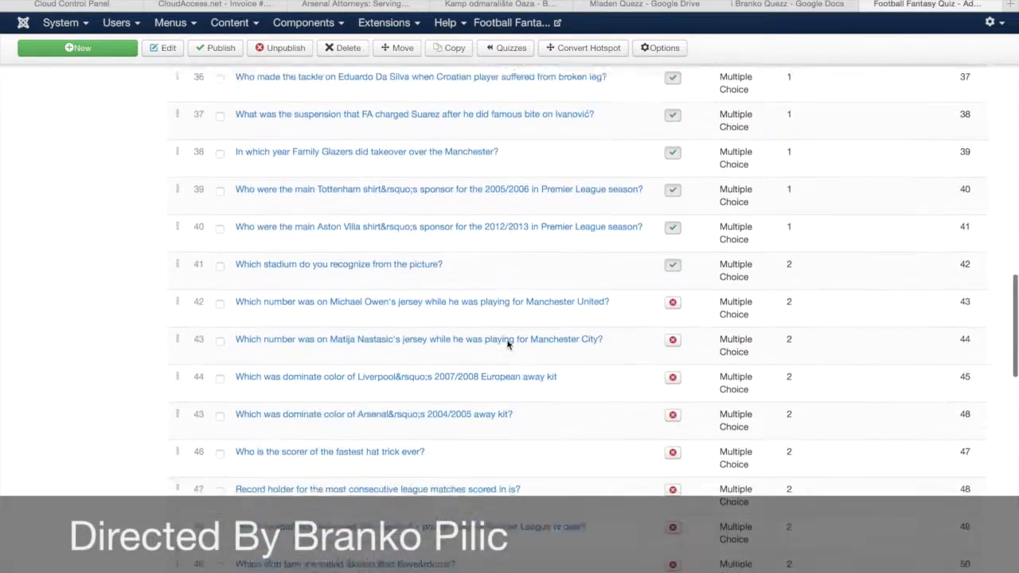
pyautogui.scroll(-5, 508, 345)
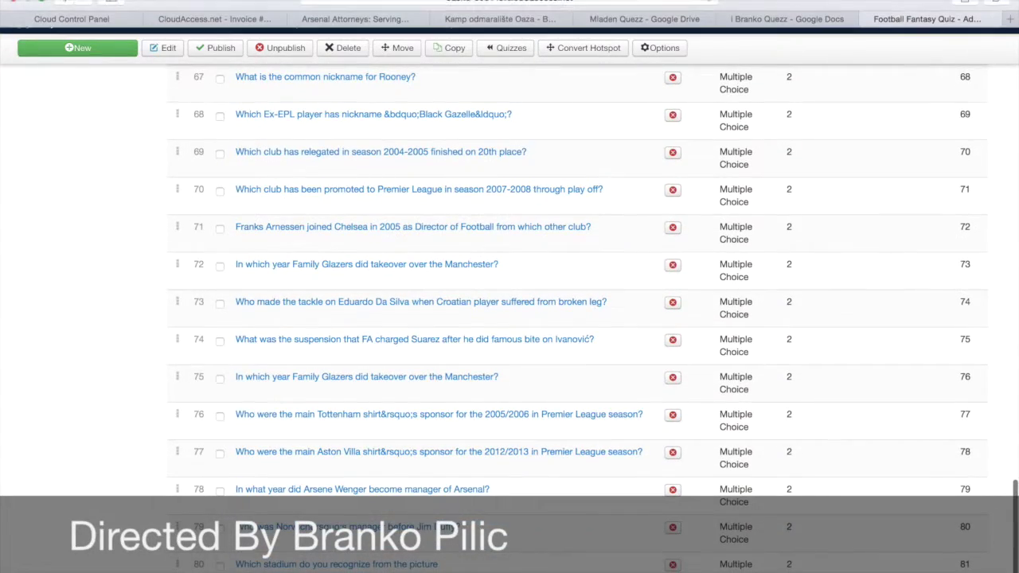
pyautogui.click(684, 1)
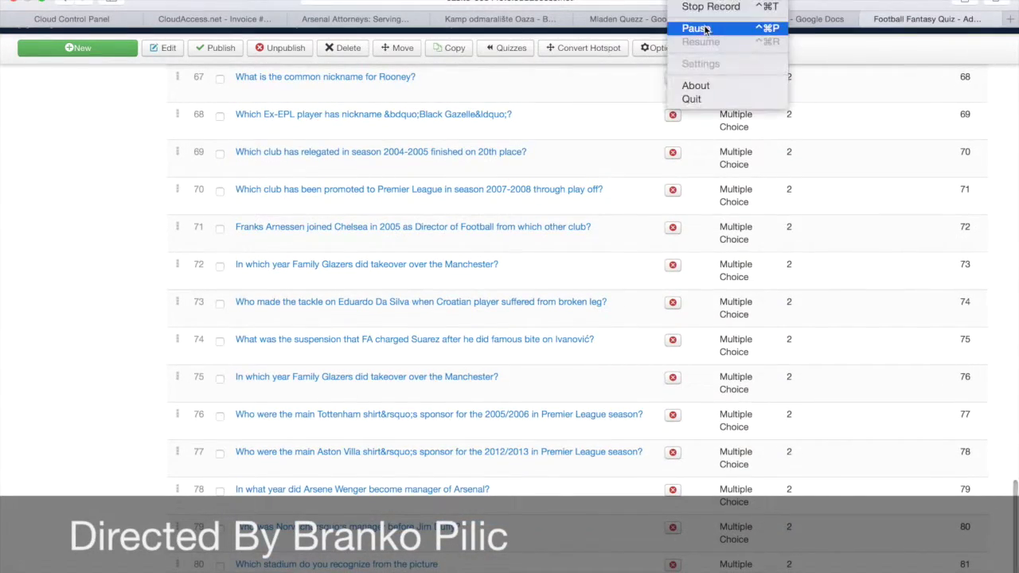